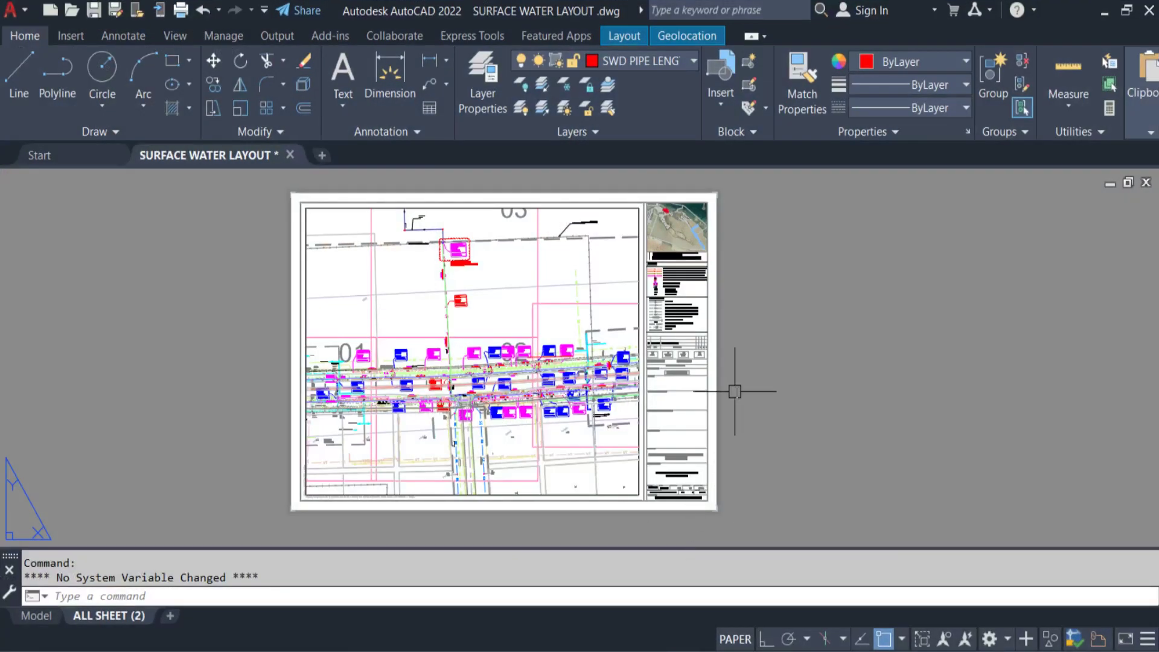
Examine the plot style tables available for plotting the ALL SHEET (2) layout, and close the Plot dialog without plotting.
{"action": "middle_click_drag", "start_coordinate": [735, 391], "coordinate": [791, 374]}
{"action": "scroll", "coordinate": [791, 338], "scroll_direction": "up", "scroll_amount": 1}
{"action": "scroll", "coordinate": [788, 326], "scroll_direction": "down", "scroll_amount": 1}
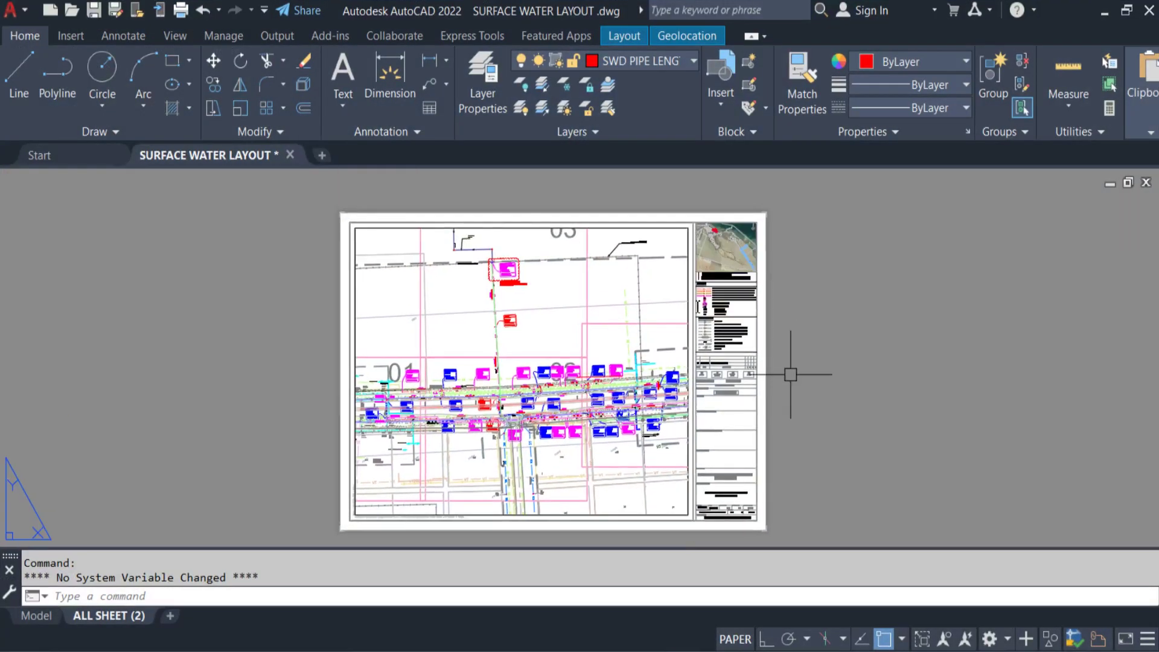
{"action": "key", "text": "ctrl+p"}
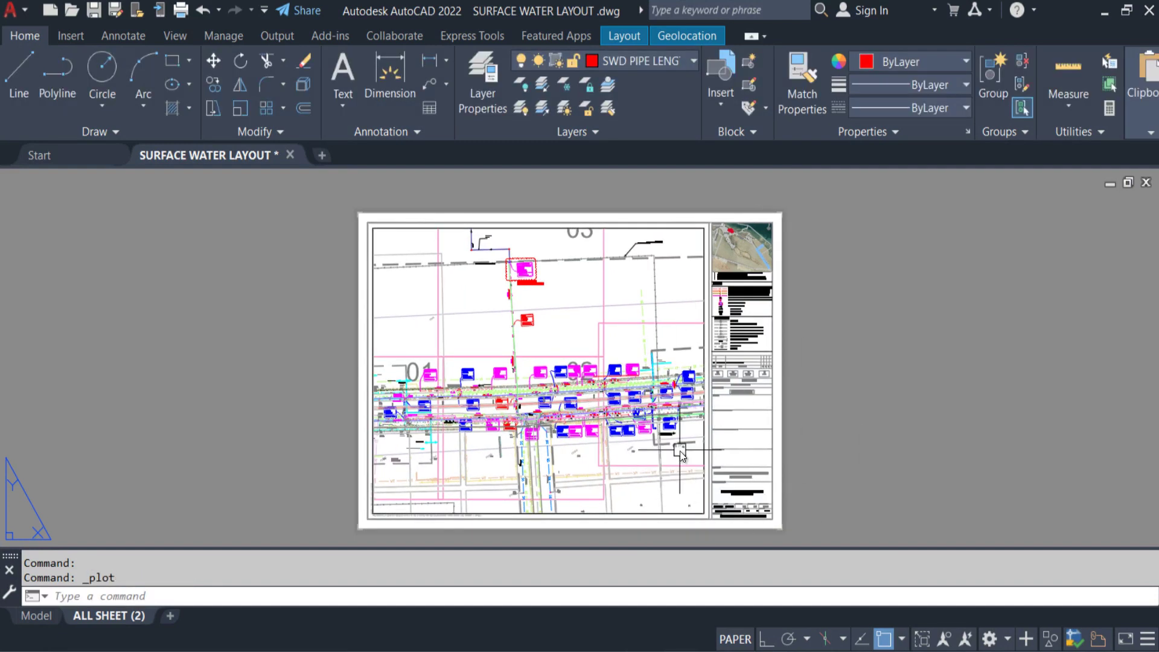
{"action": "key", "text": "ctrl+p"}
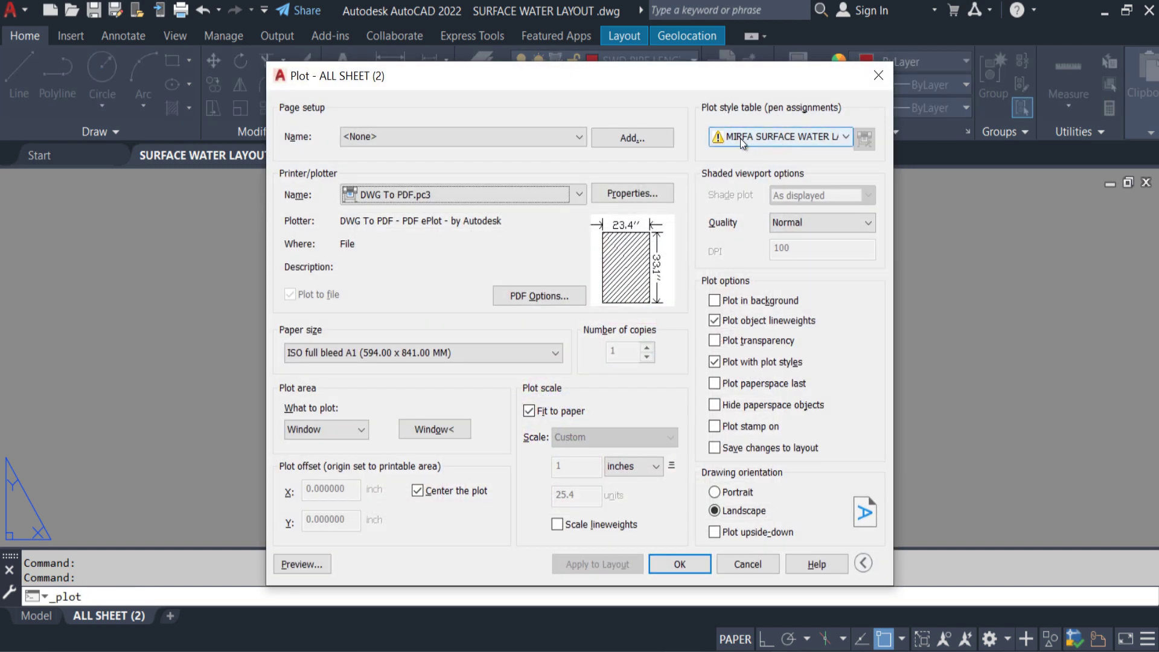
{"action": "left_click", "coordinate": [738, 138]}
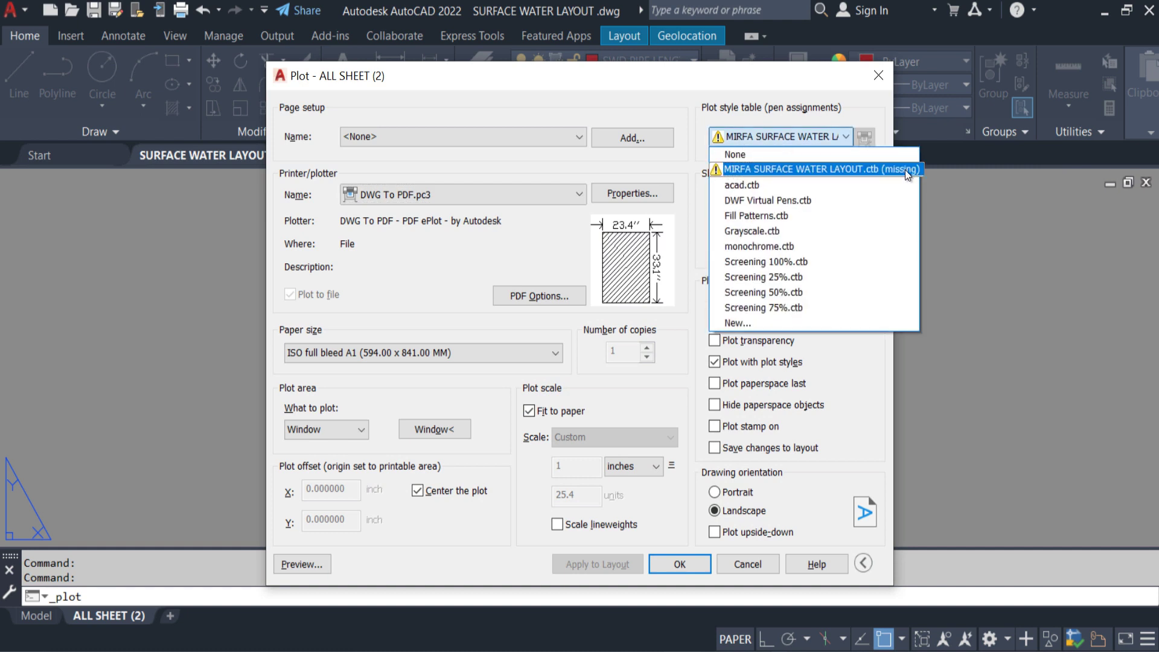
{"action": "left_click", "coordinate": [834, 104]}
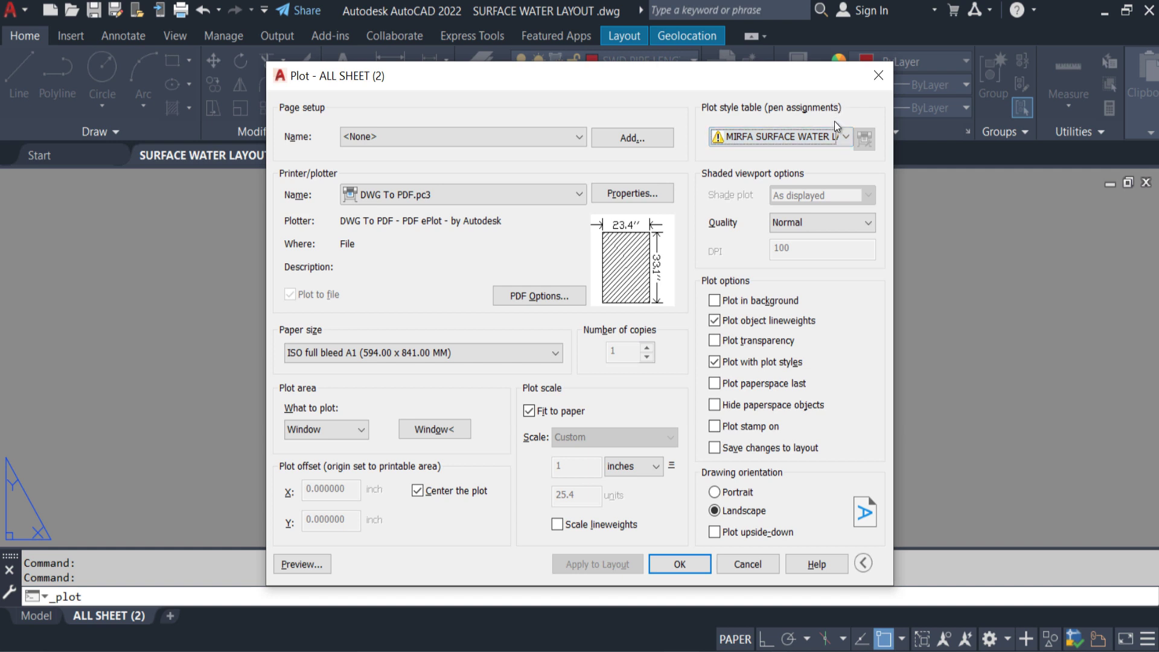
{"action": "left_click", "coordinate": [831, 136]}
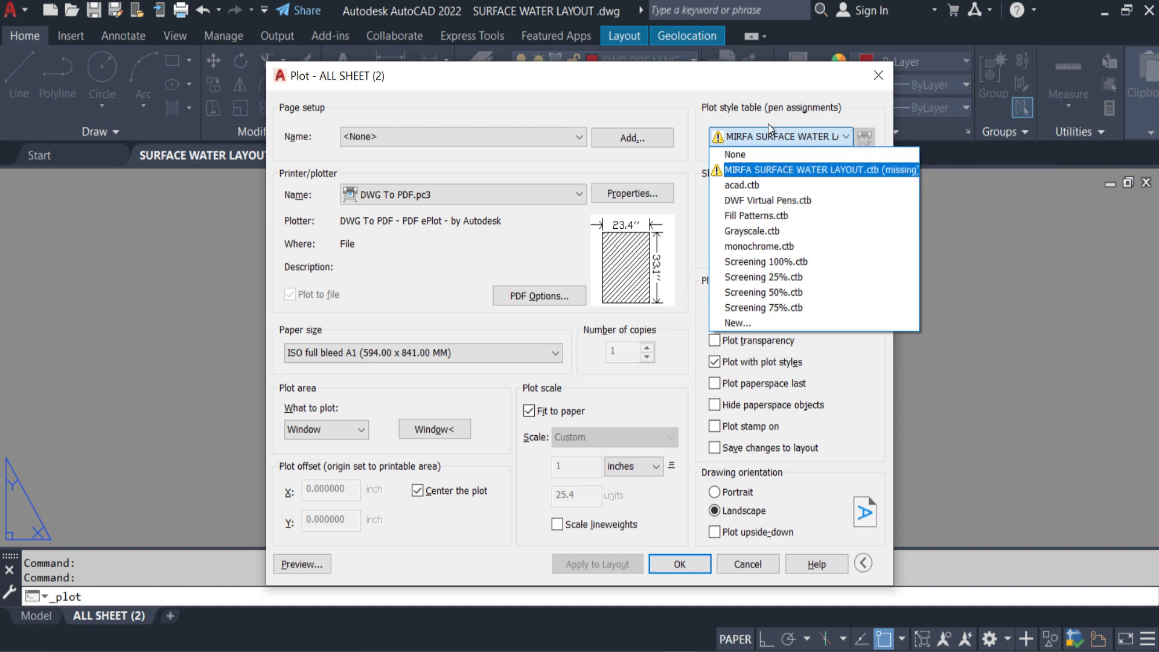
{"action": "left_click", "coordinate": [776, 90]}
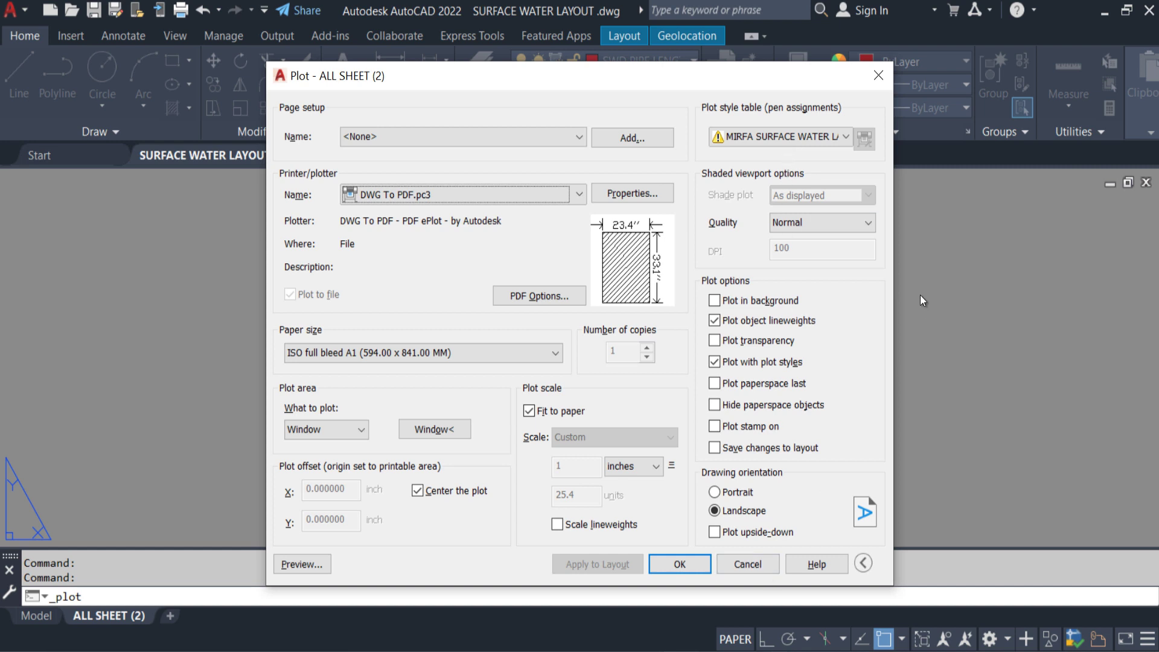
{"action": "left_click", "coordinate": [756, 563]}
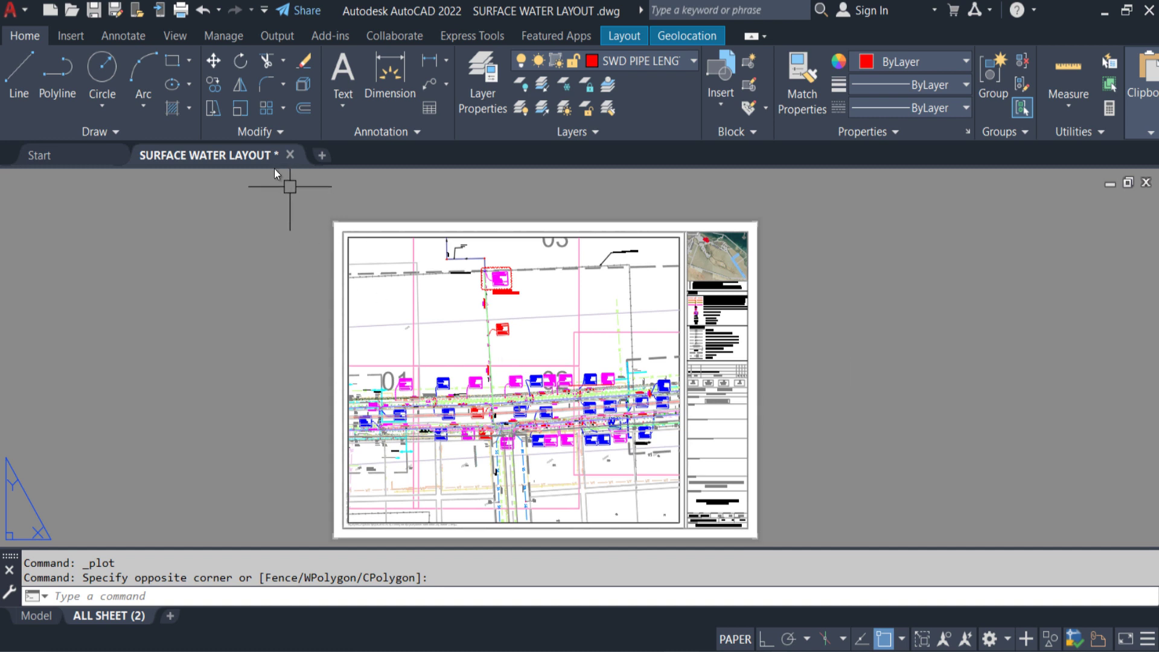
Open the drawing's file location in File Explorer and go into the Plot subfolder holding MIRFA SURFACE WATER LAYOUT.ctb.
{"action": "right_click", "coordinate": [239, 148]}
{"action": "left_click", "coordinate": [284, 363]}
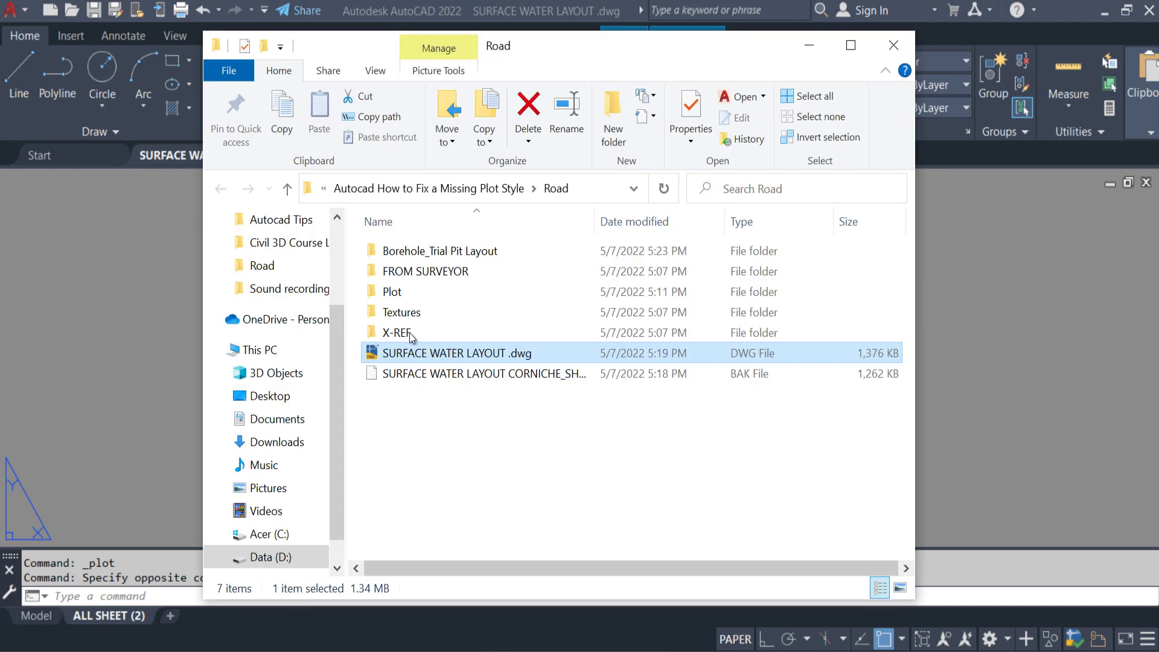
{"action": "left_click", "coordinate": [514, 396]}
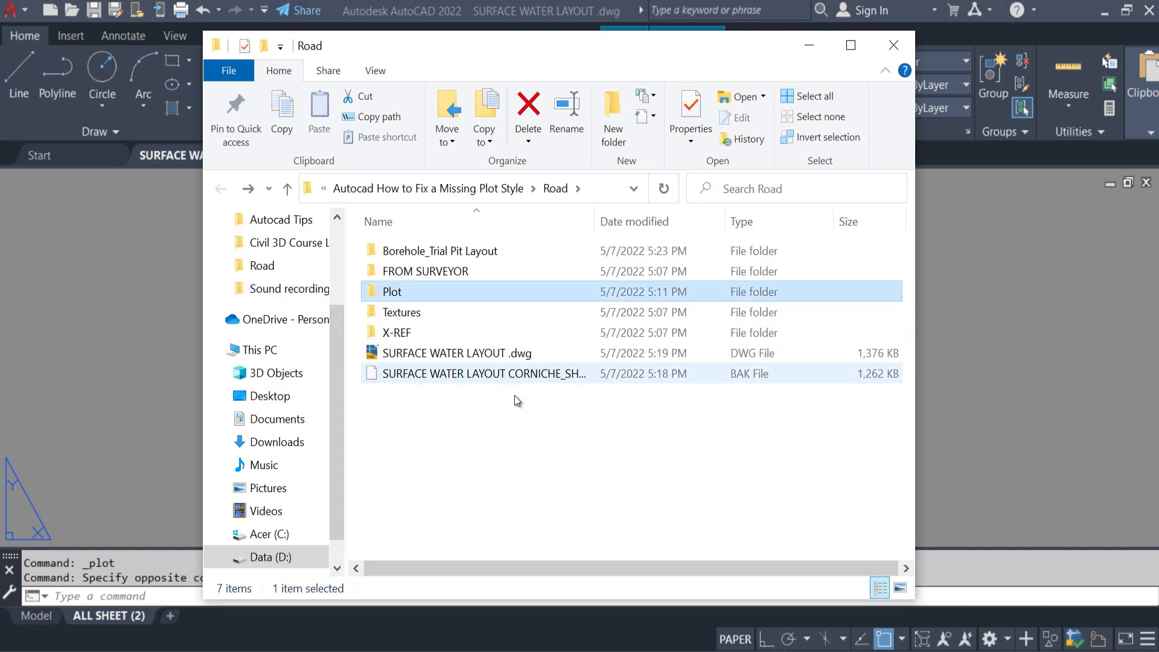
{"action": "double_click", "coordinate": [396, 294]}
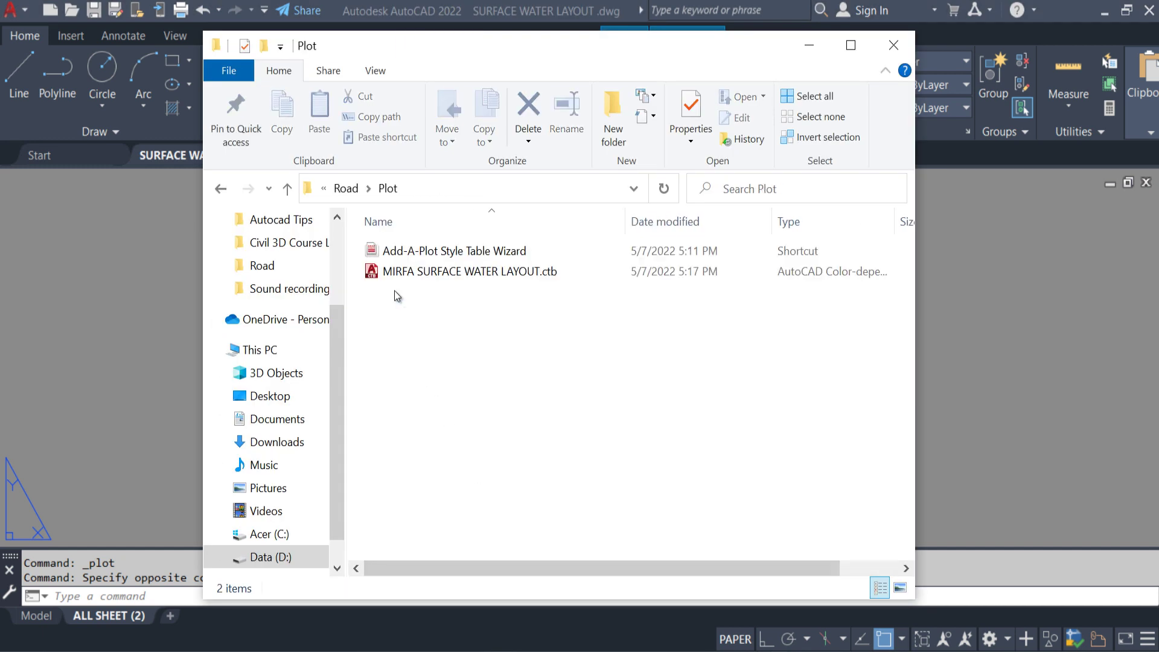
{"action": "left_click", "coordinate": [409, 275]}
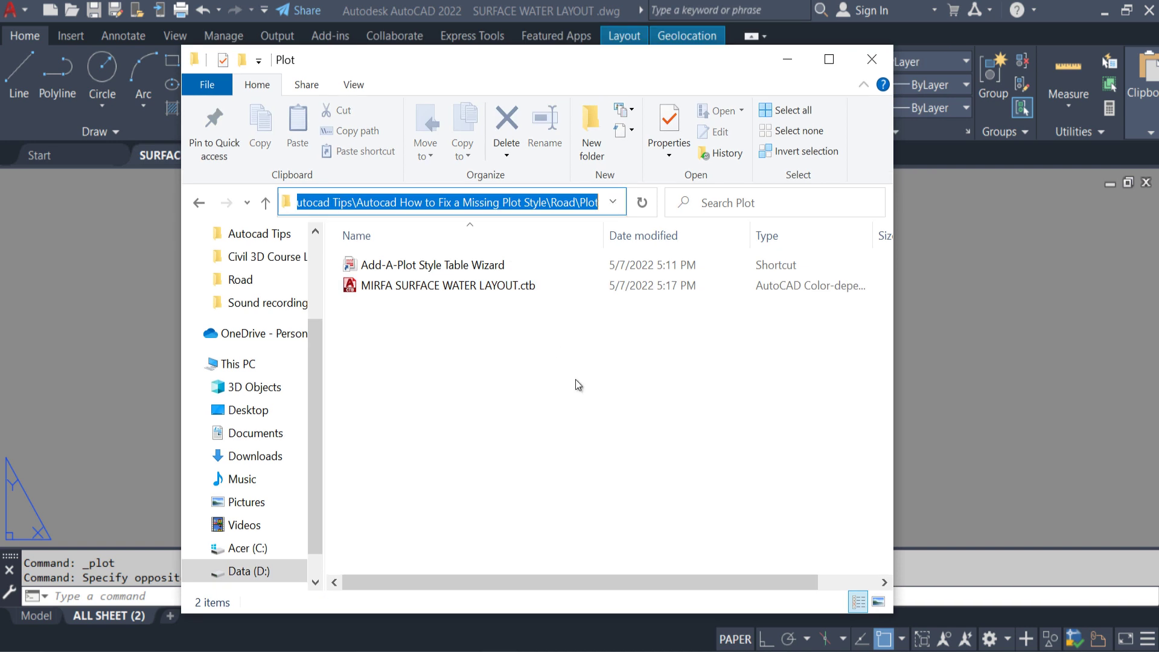
Copy the full path of the Road\Plot folder and return to the AutoCAD drawing.
{"action": "left_click", "coordinate": [558, 417]}
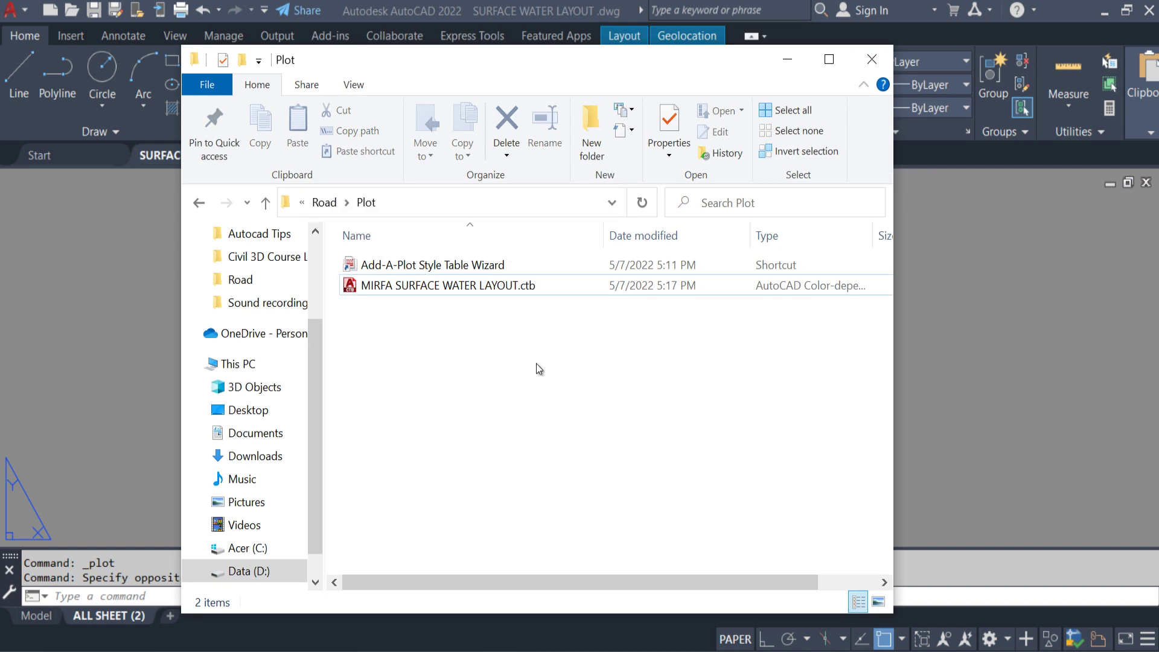
{"action": "left_click", "coordinate": [520, 202]}
{"action": "right_click", "coordinate": [490, 206]}
{"action": "left_click", "coordinate": [526, 262]}
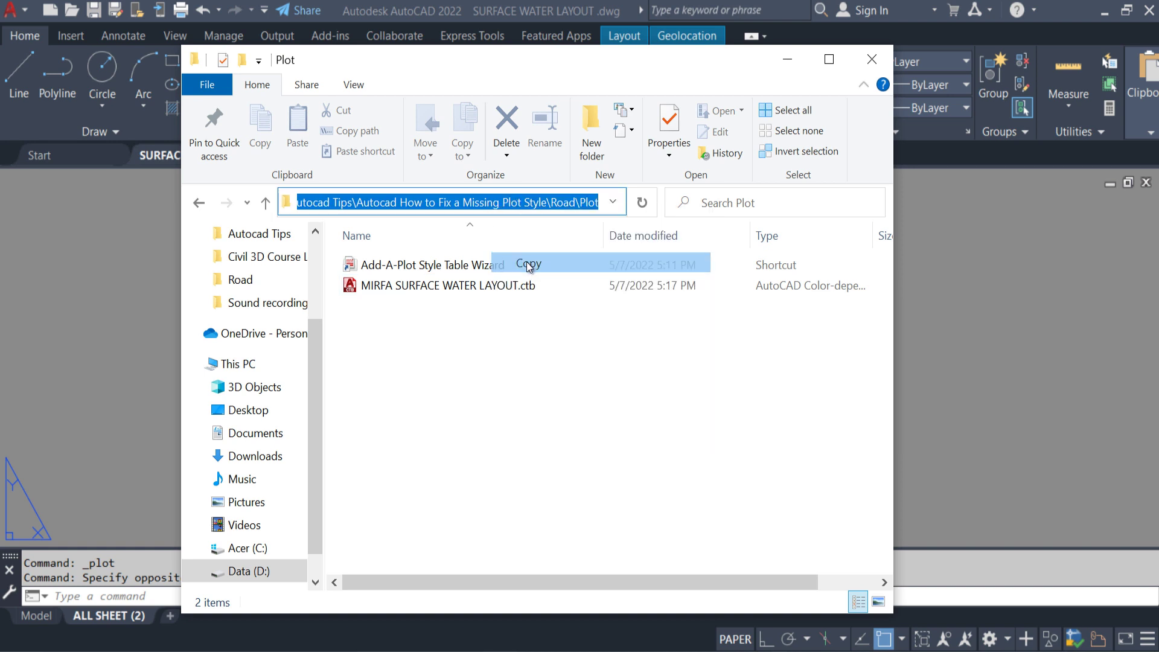
{"action": "left_click", "coordinate": [943, 349]}
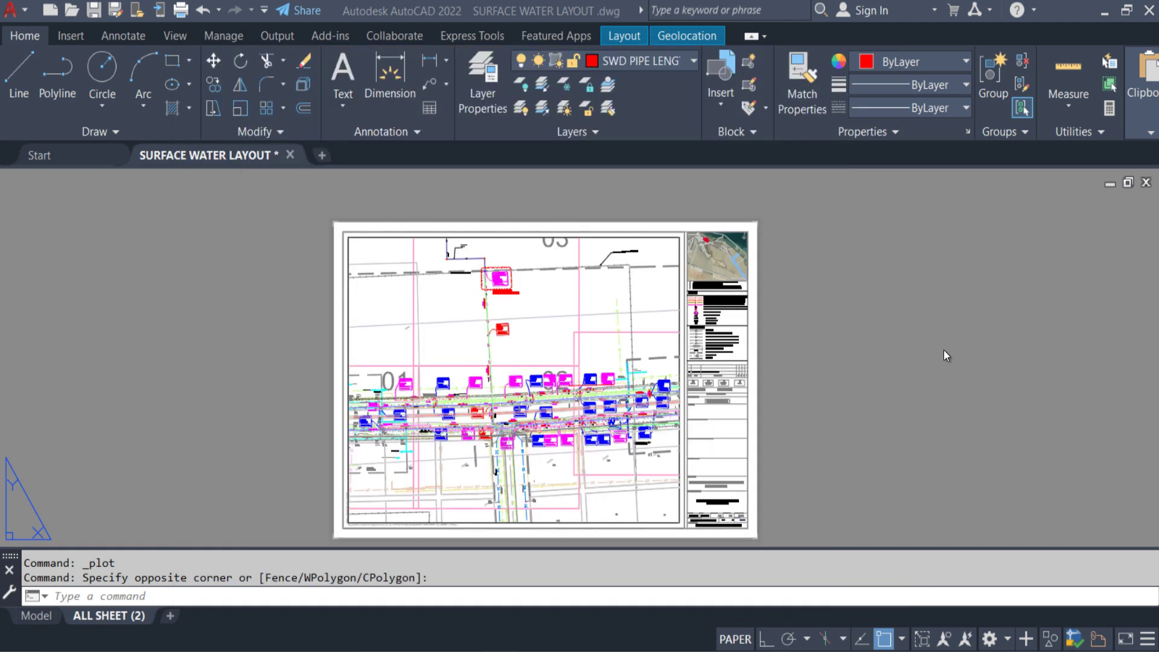
Open the file location options and expand Plot Style Table Search Path under Printer Support File Path.
{"action": "right_click", "coordinate": [818, 270]}
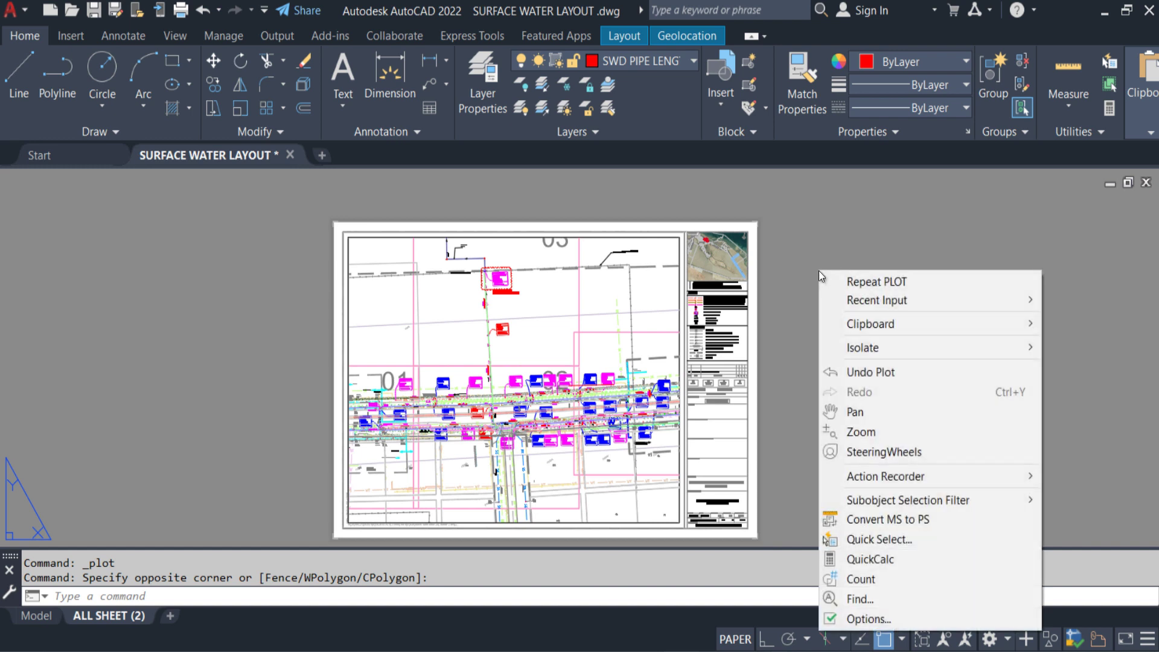
{"action": "left_click", "coordinate": [898, 614]}
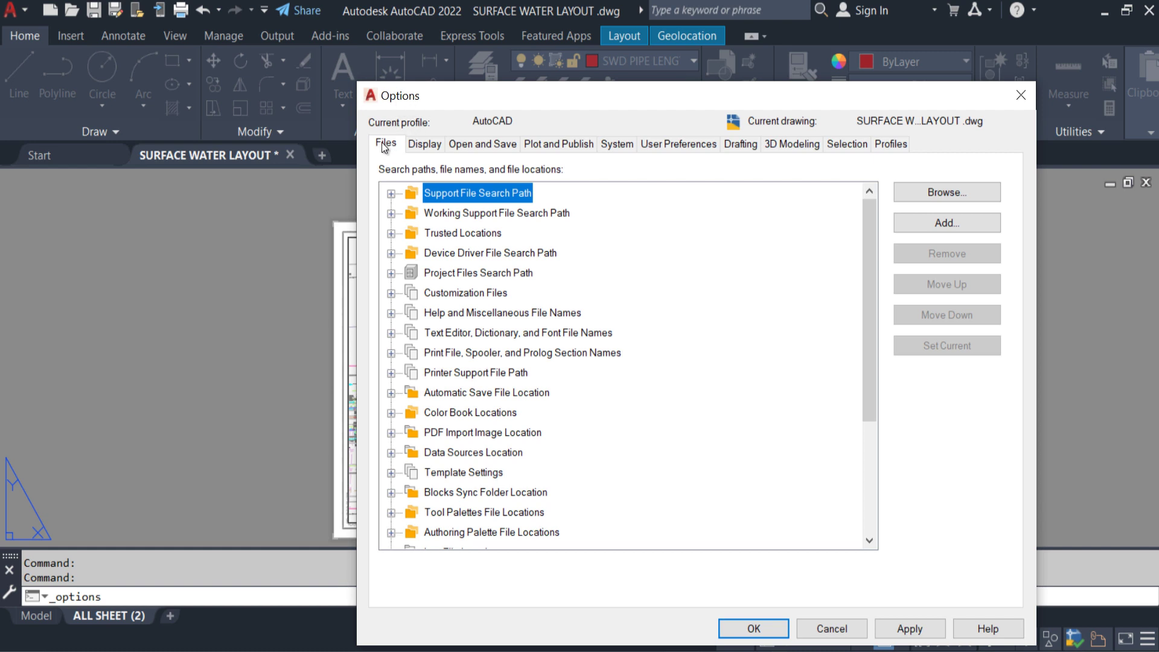
{"action": "left_click", "coordinate": [490, 373]}
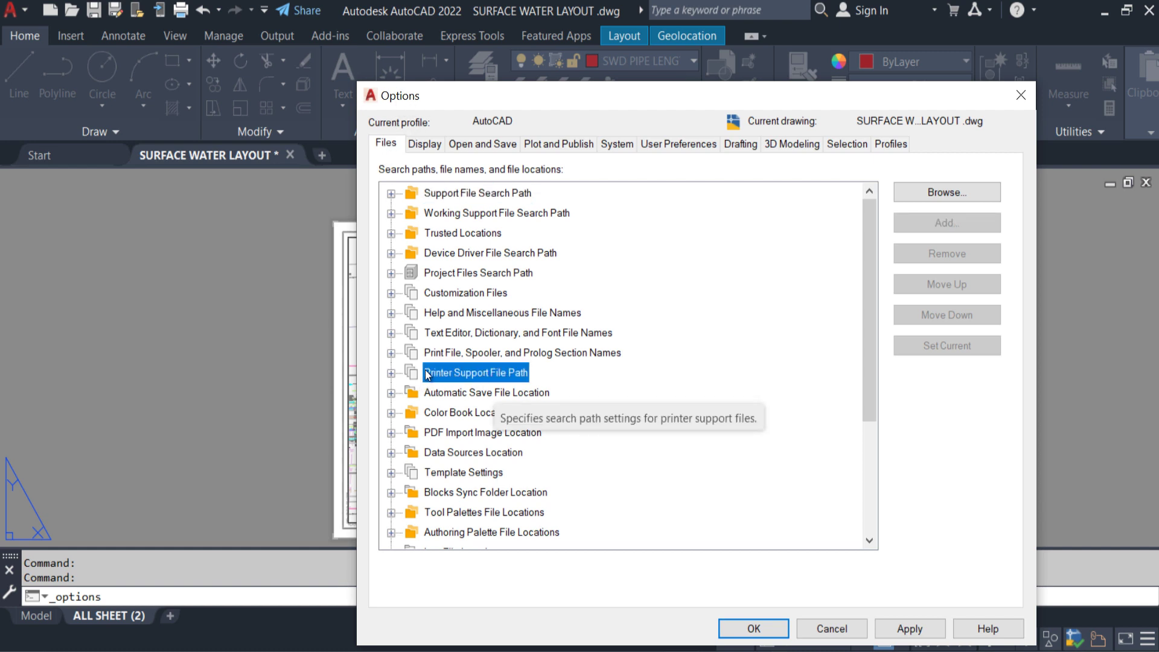
{"action": "left_click", "coordinate": [391, 373]}
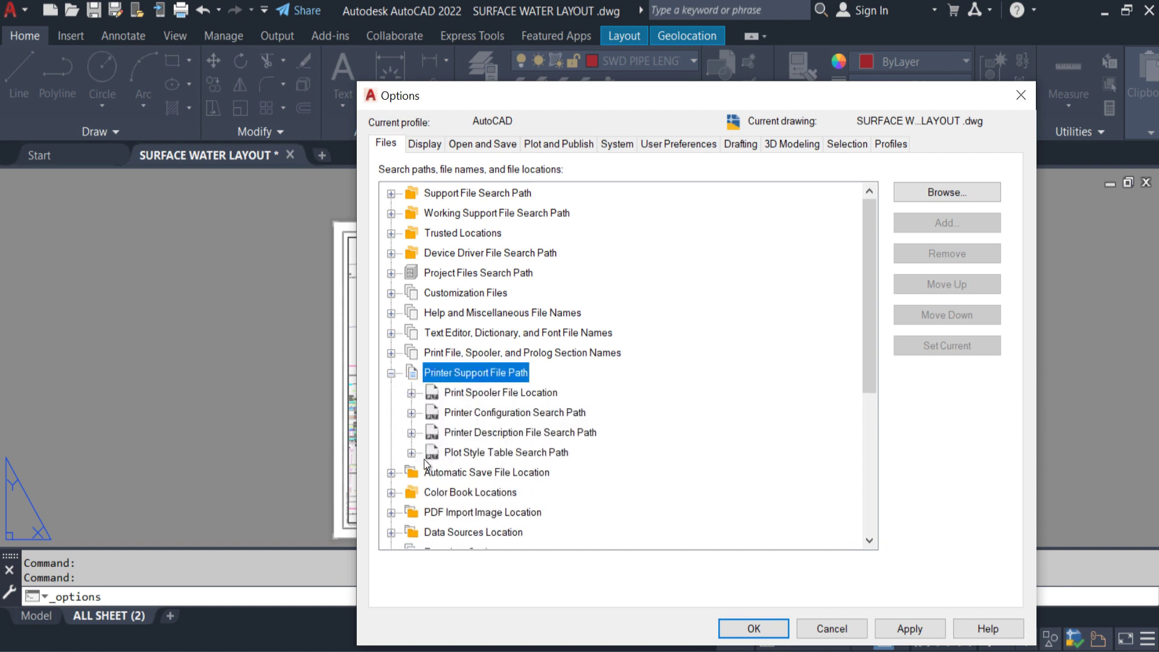
{"action": "left_click", "coordinate": [469, 455]}
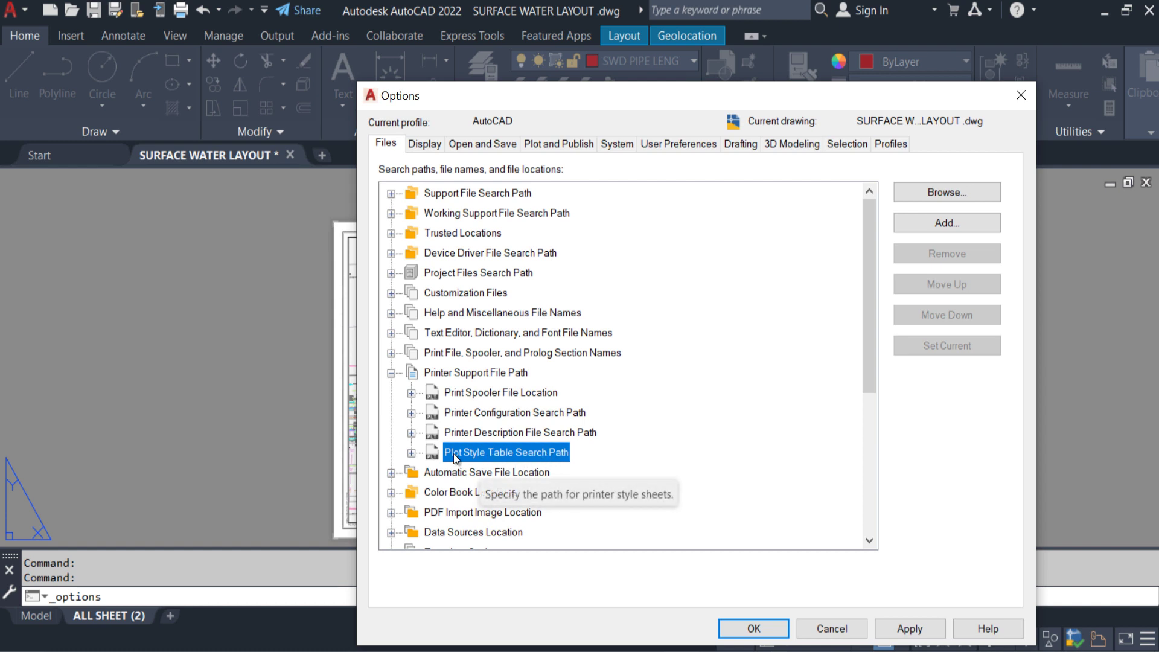
{"action": "left_click", "coordinate": [412, 452]}
{"action": "left_click", "coordinate": [744, 476]}
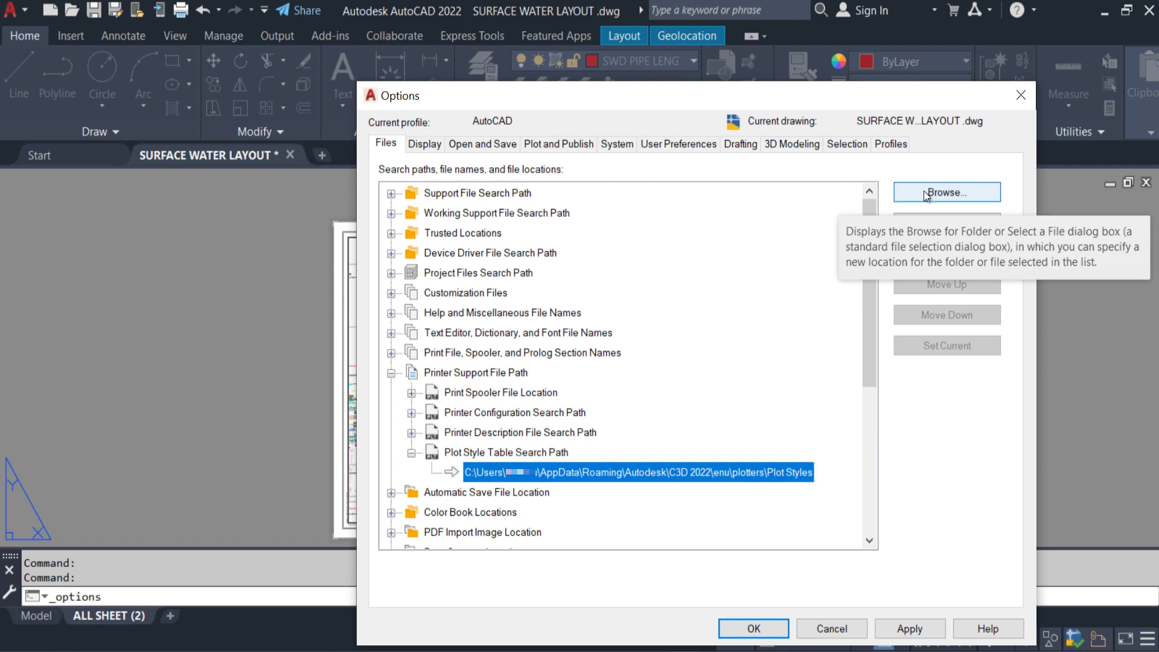
{"action": "left_click", "coordinate": [984, 191]}
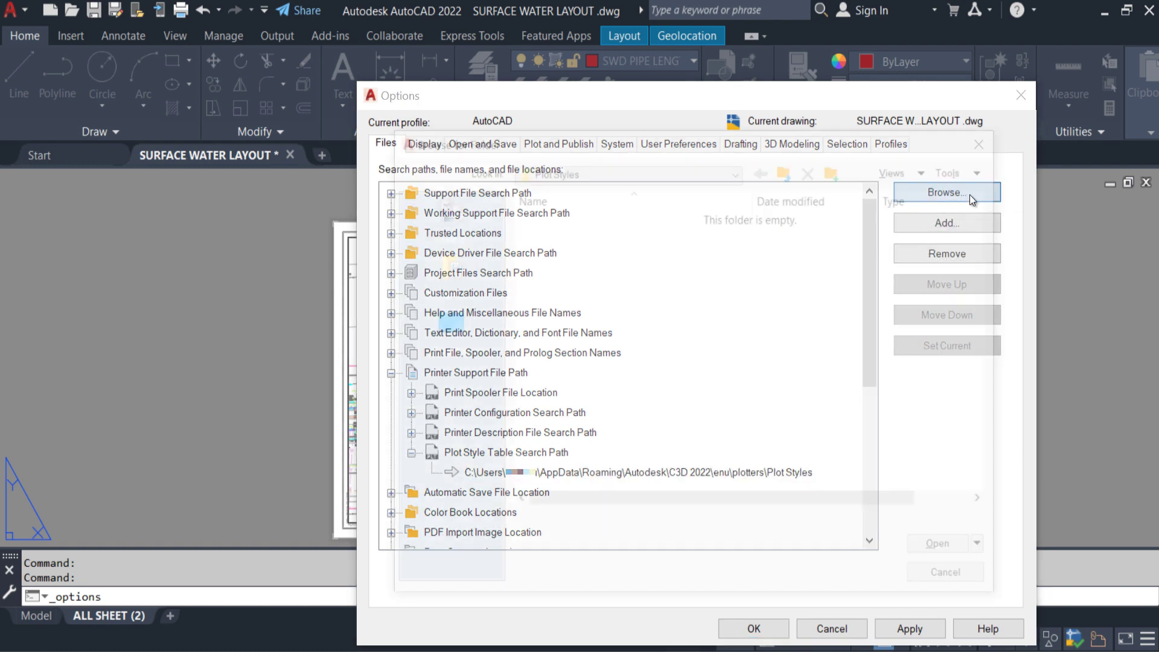
{"action": "left_click", "coordinate": [949, 552]}
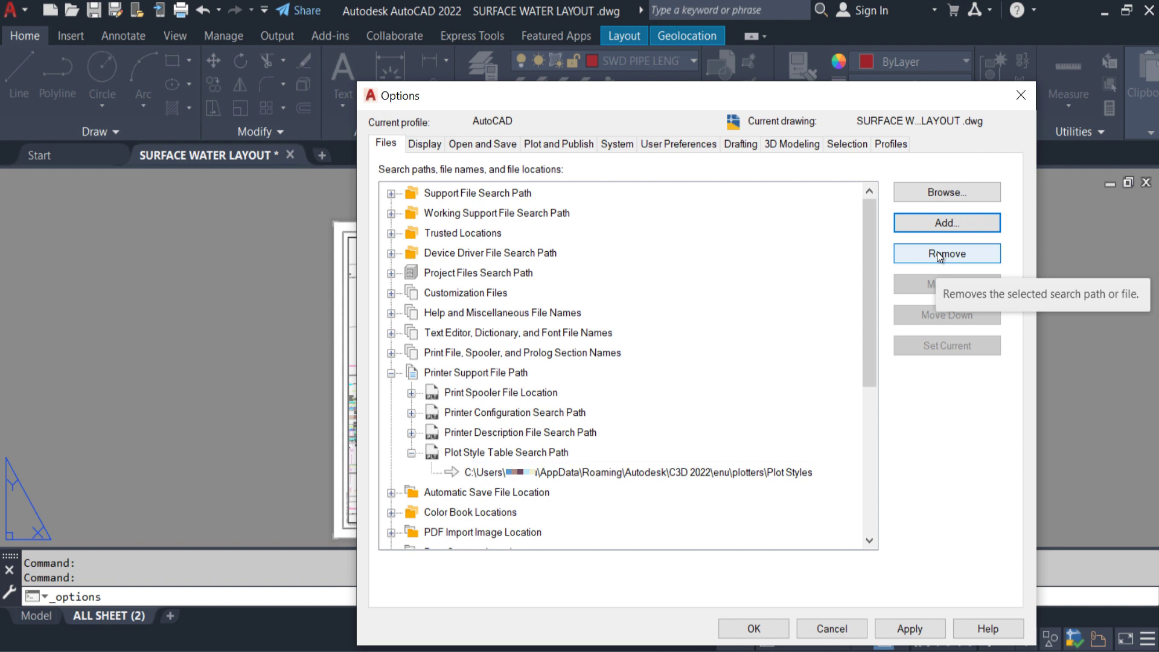
Add the copied Road\Plot folder path as a new Plot Style Table Search Path entry, and apply the options.
{"action": "left_click", "coordinate": [968, 223]}
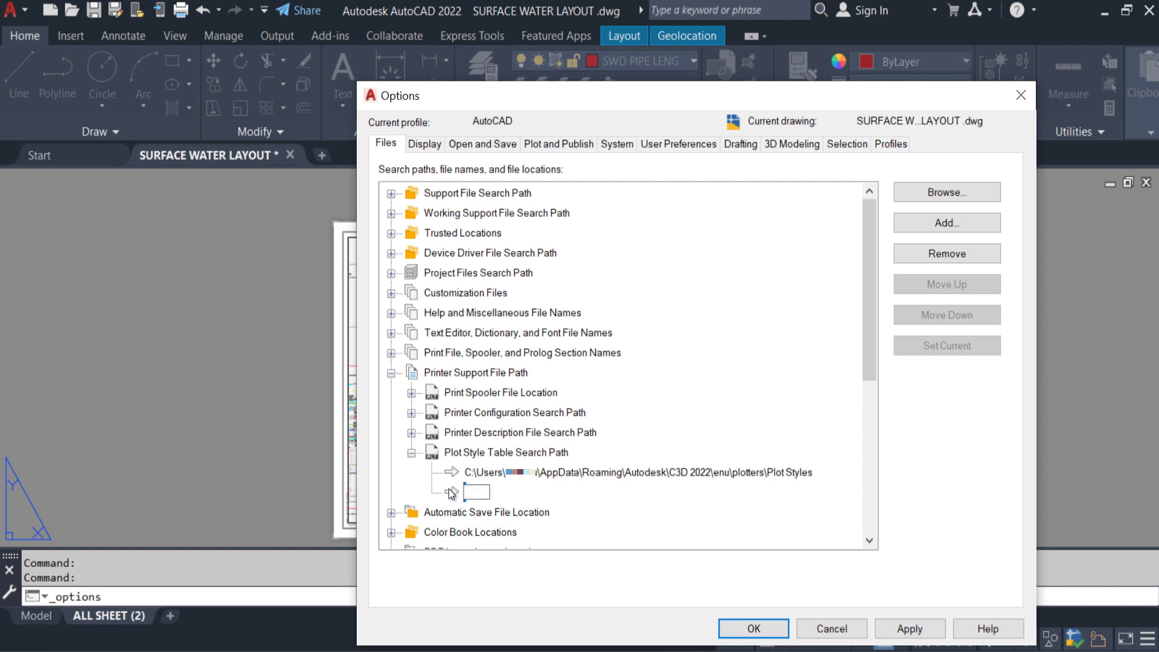
{"action": "right_click", "coordinate": [476, 492]}
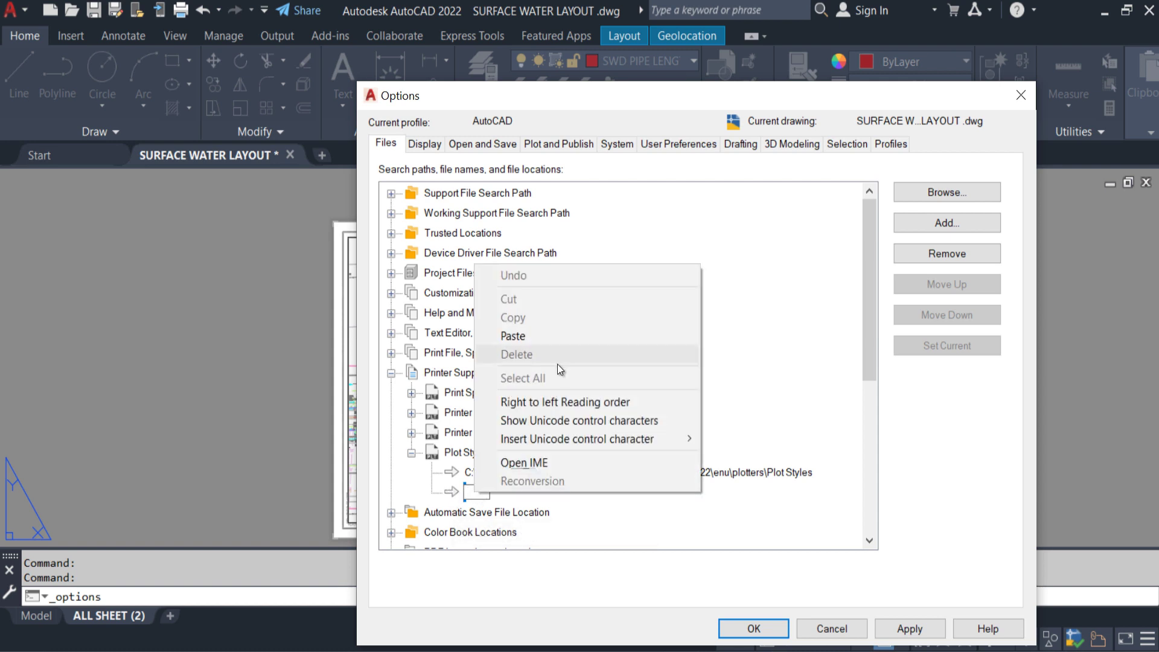
{"action": "left_click", "coordinate": [545, 335]}
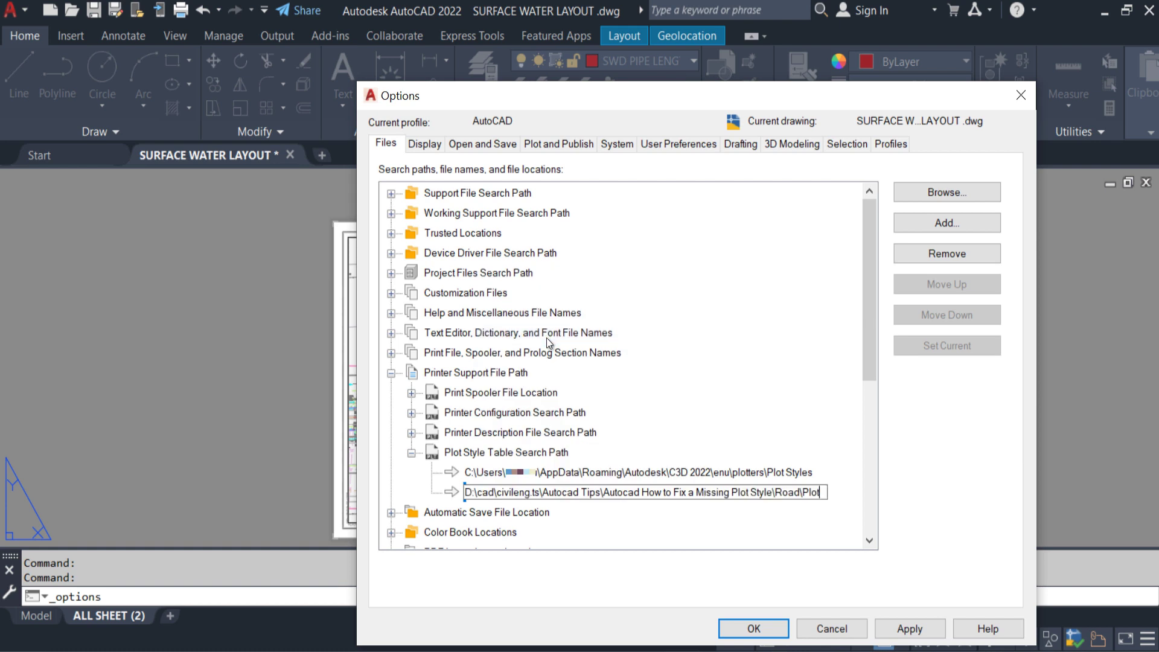
{"action": "left_click", "coordinate": [893, 628]}
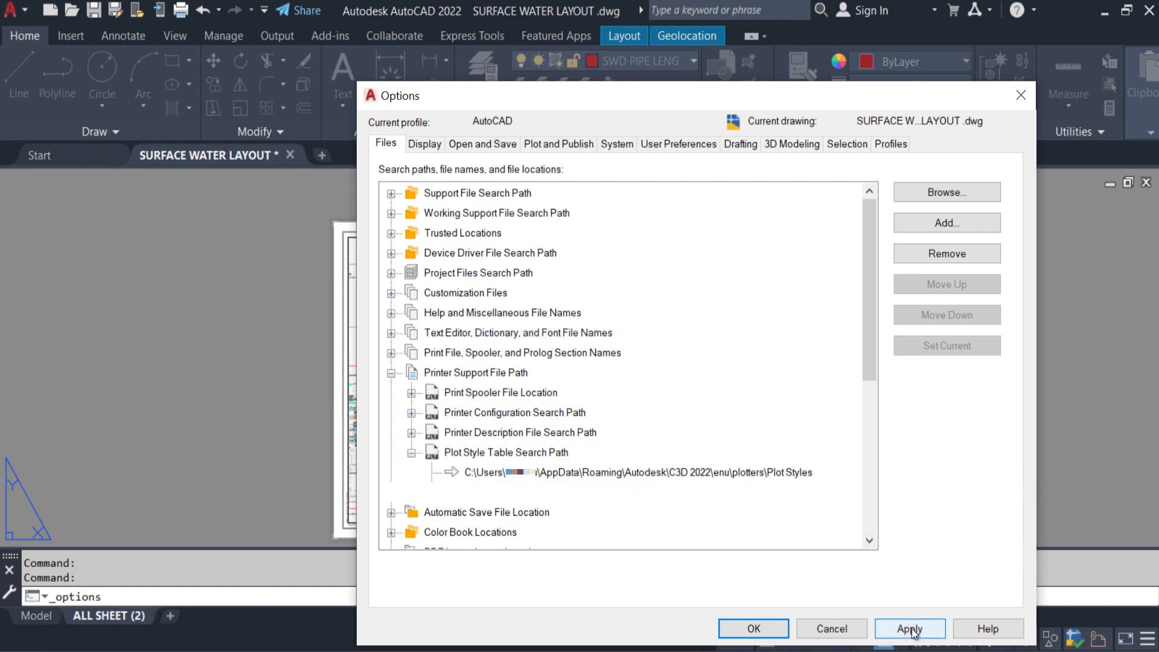
{"action": "left_click", "coordinate": [754, 628]}
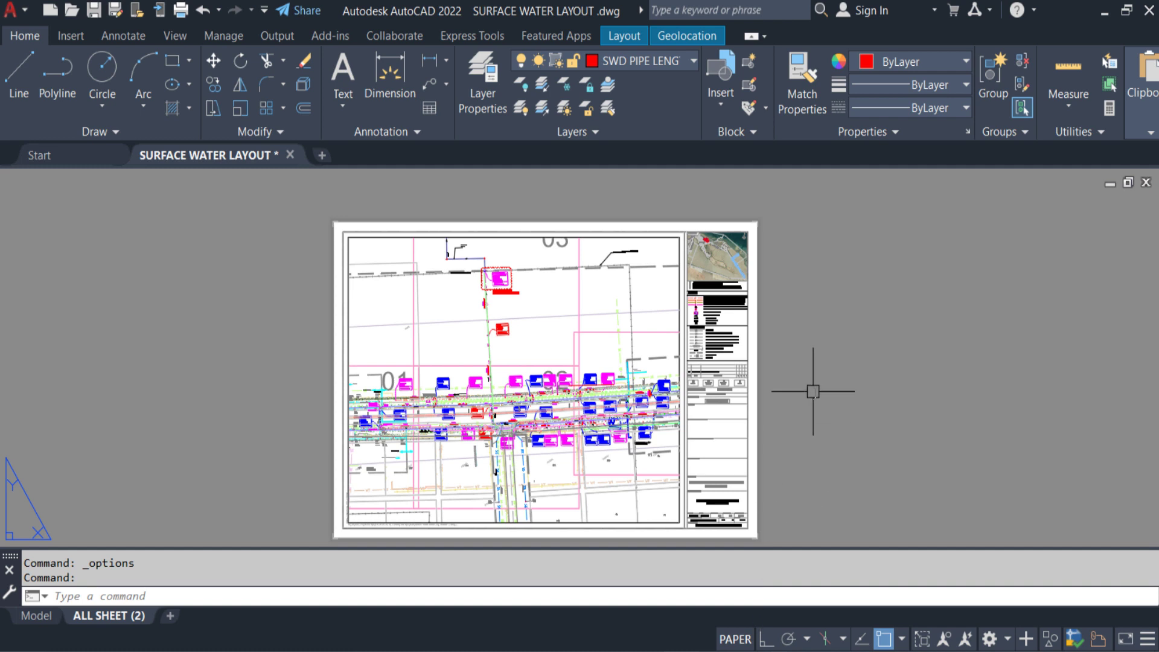
Check that MIRFA SURFACE WATER LAYOUT.ctb can be chosen as the layout's plot style table, and close the Plot dialog without plotting.
{"action": "key", "text": "ctrl+p"}
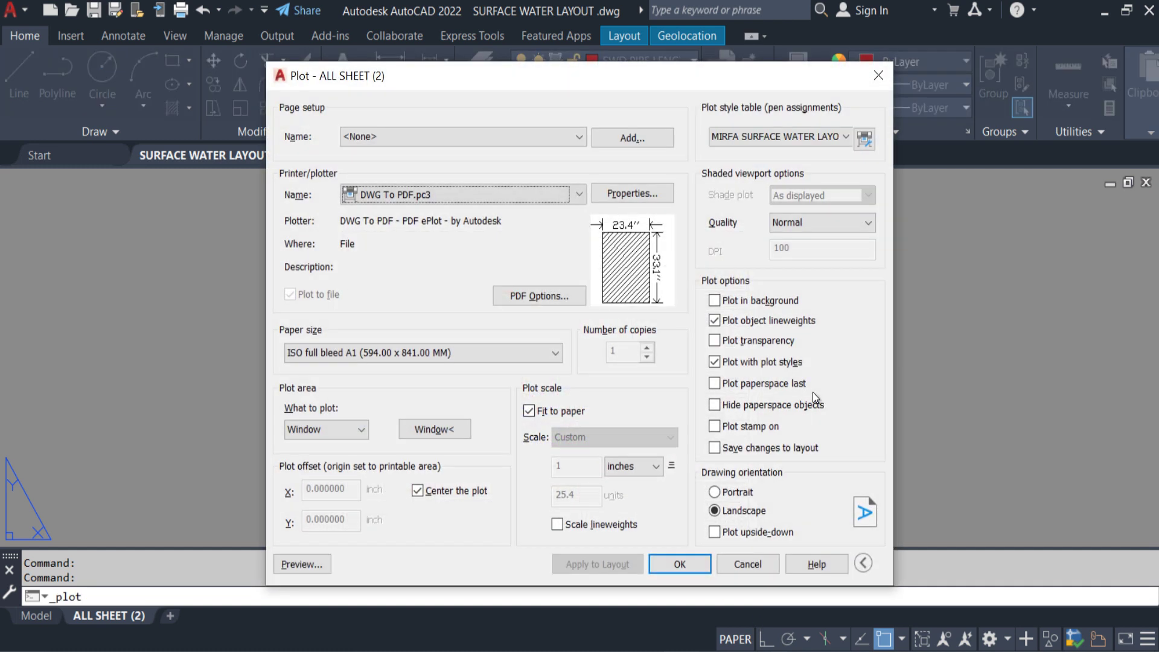
{"action": "left_click", "coordinate": [837, 134]}
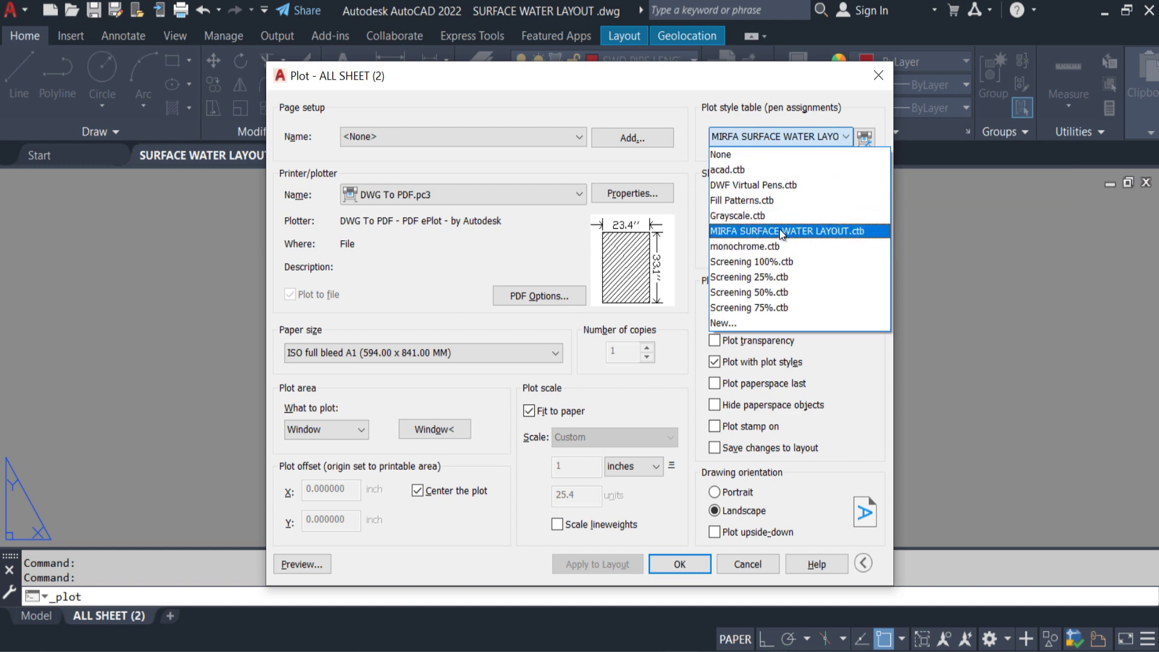
{"action": "left_click", "coordinate": [861, 232]}
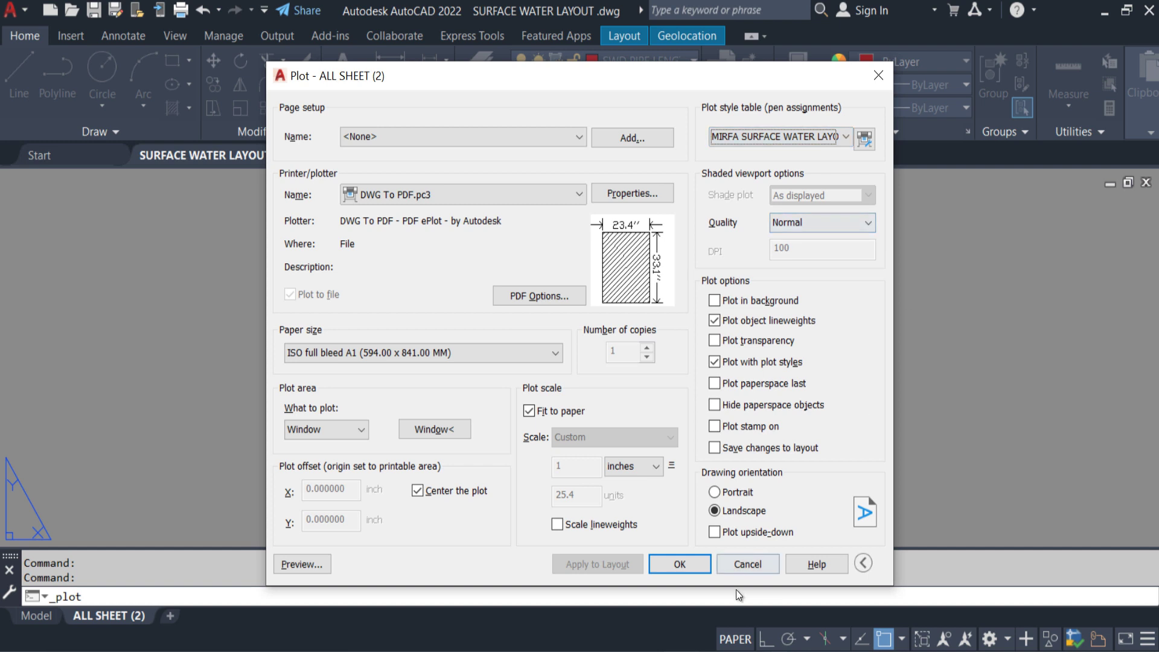
{"action": "left_click", "coordinate": [748, 563]}
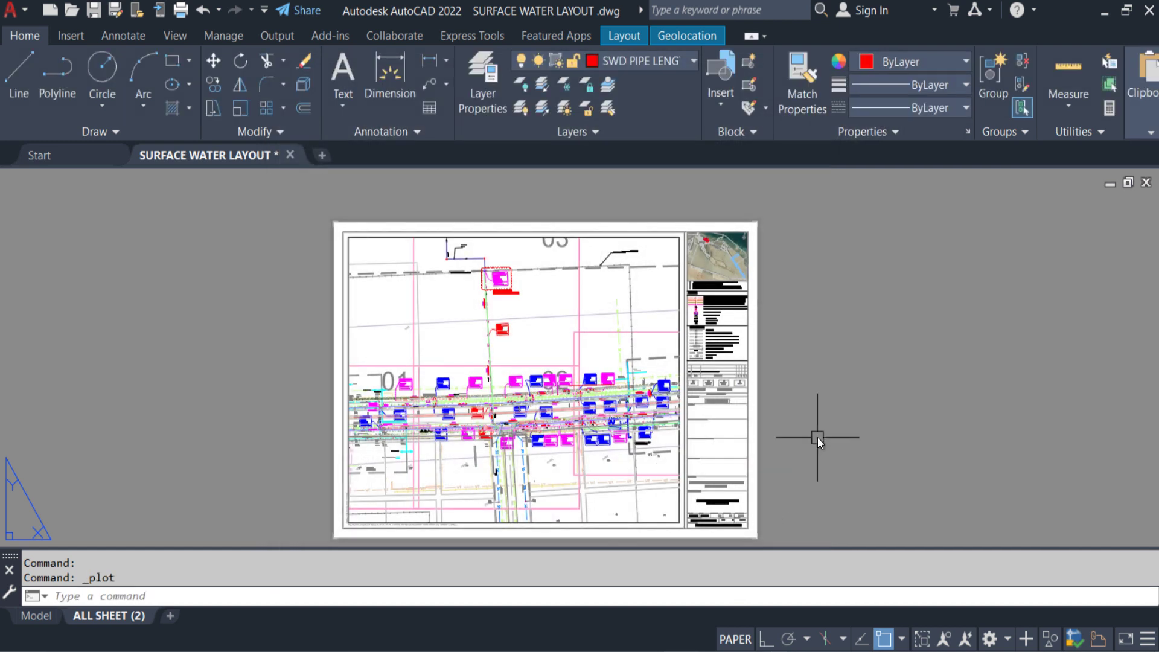
Remove the Road\Plot folder entry from Plot Style Table Search Path in the file location options, and accept the change.
{"action": "right_click", "coordinate": [845, 332]}
{"action": "left_click", "coordinate": [836, 364]}
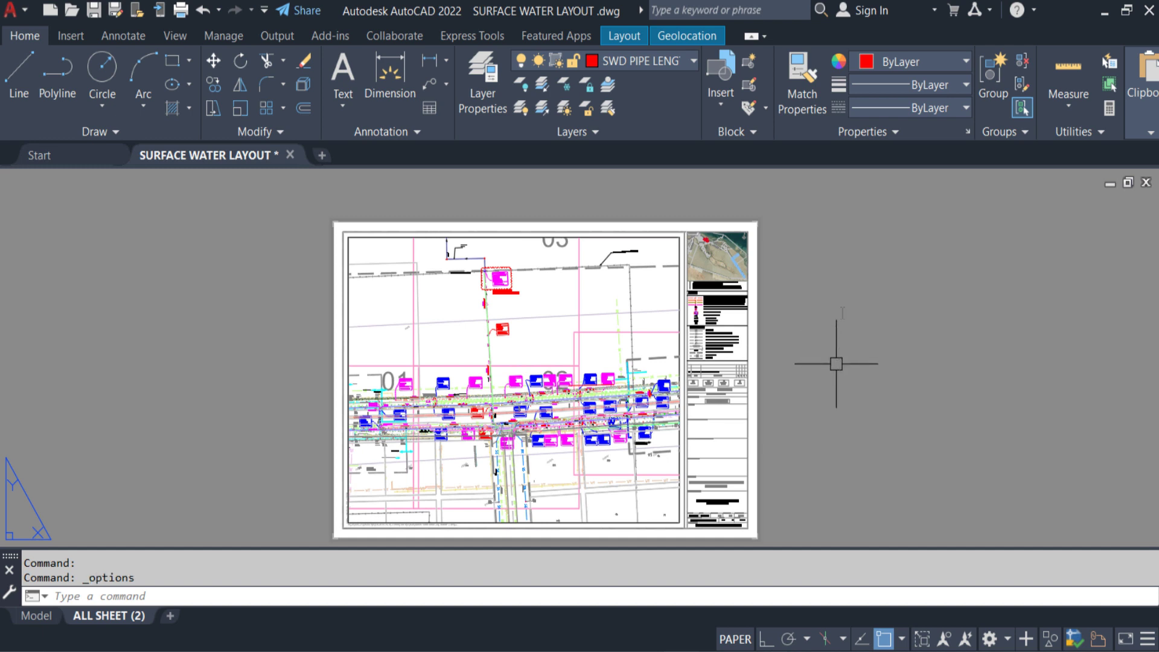
{"action": "right_click", "coordinate": [834, 214]}
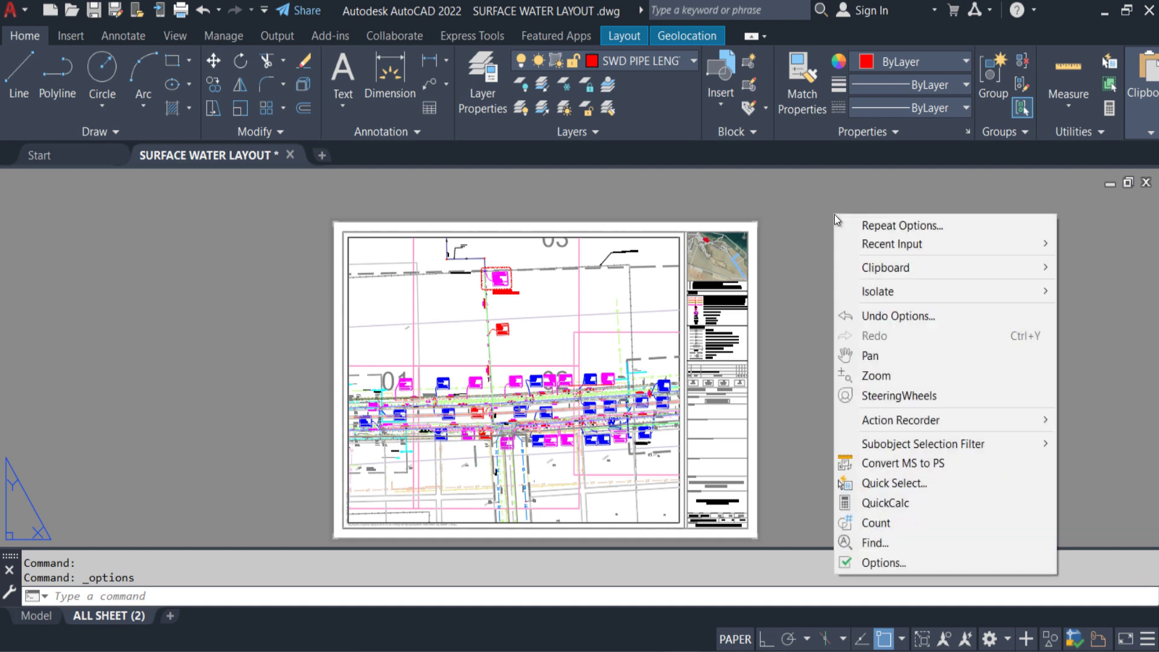
{"action": "left_click", "coordinate": [879, 562]}
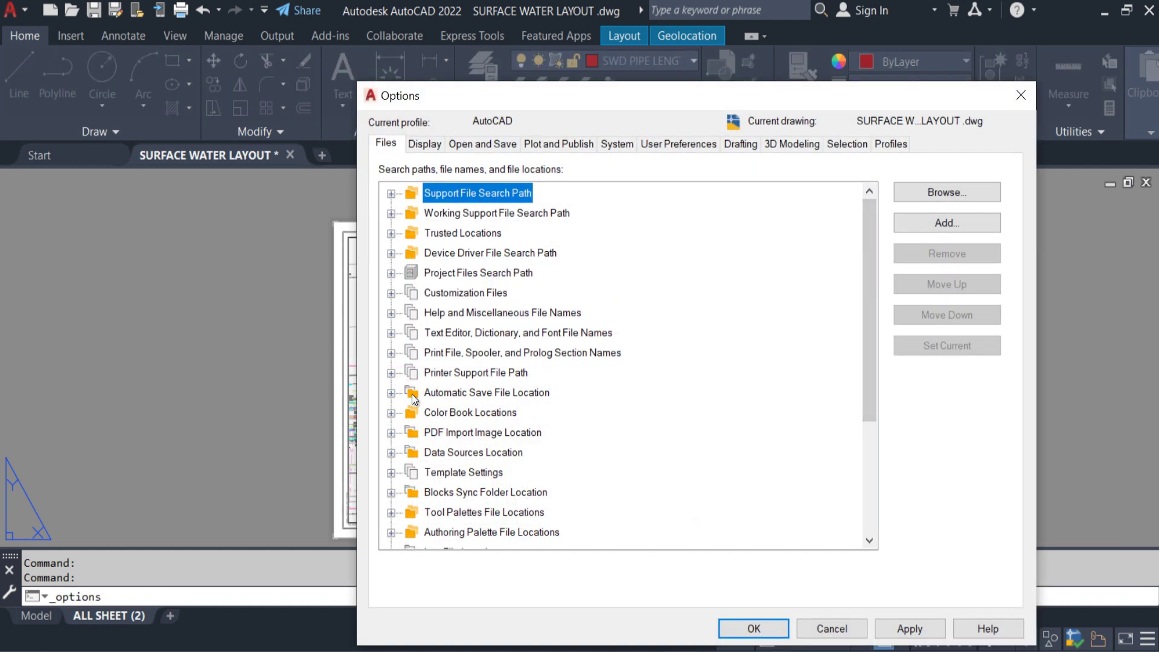
{"action": "left_click", "coordinate": [390, 374]}
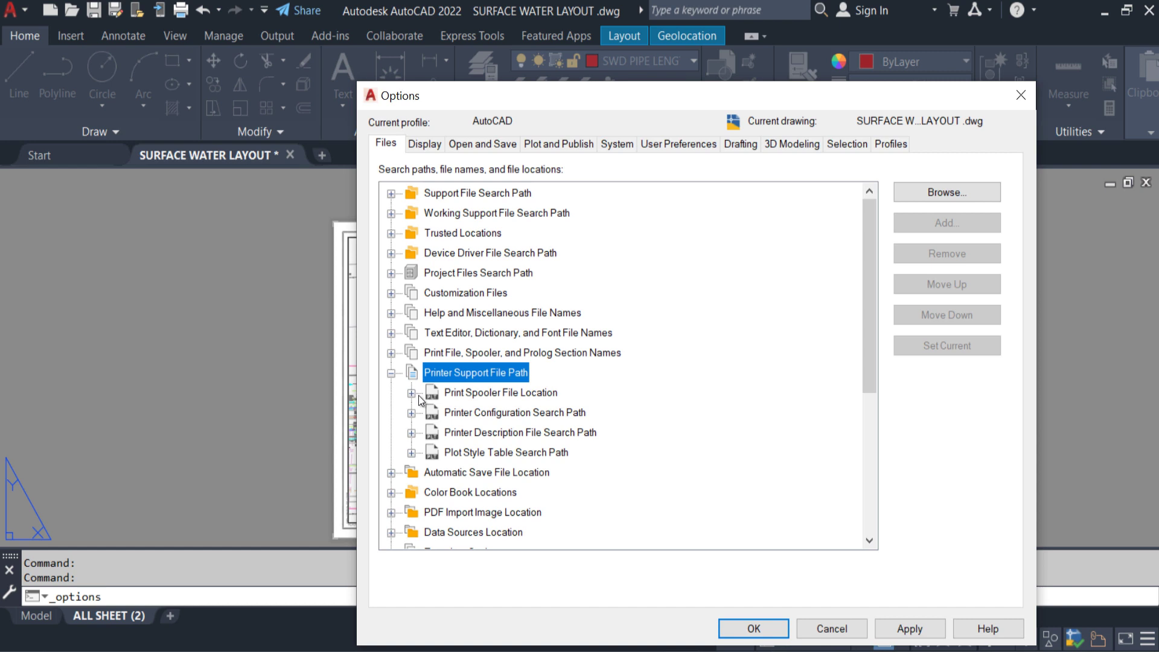
{"action": "left_click", "coordinate": [412, 453]}
{"action": "left_click", "coordinate": [547, 493]}
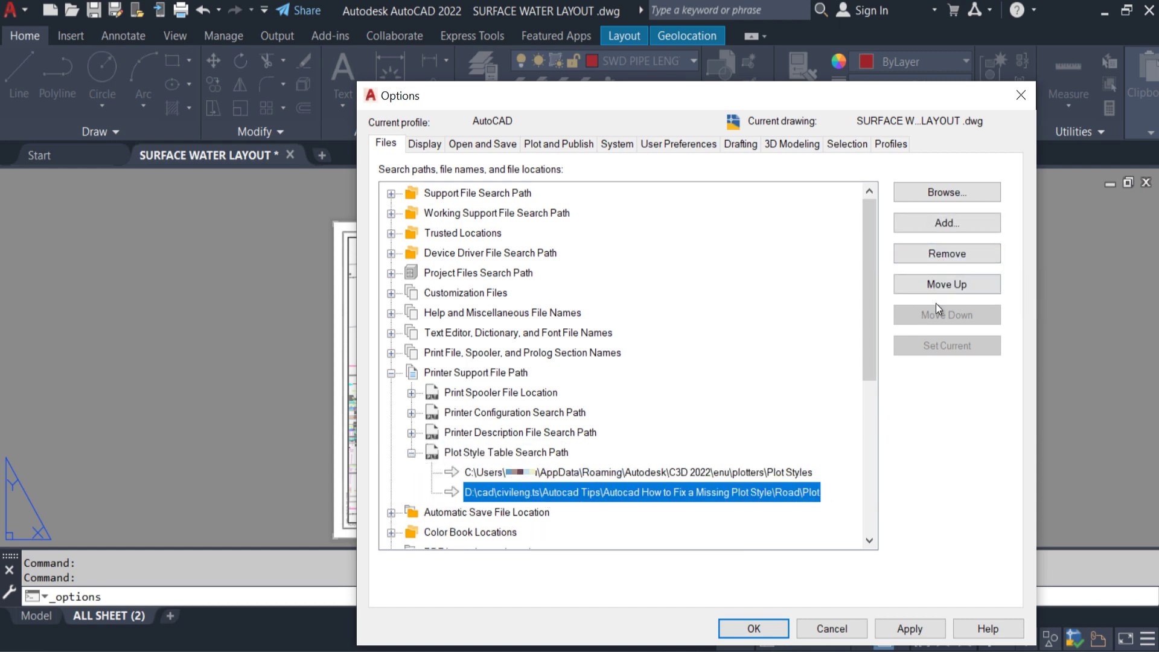
{"action": "left_click", "coordinate": [942, 255]}
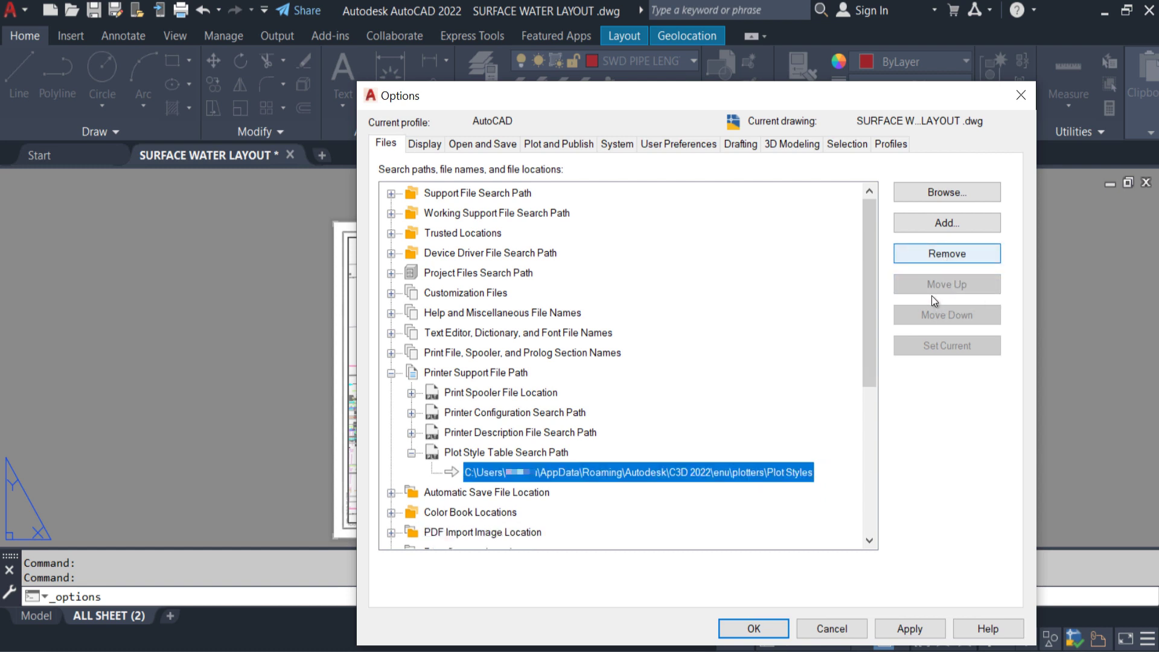
{"action": "left_click", "coordinate": [744, 637]}
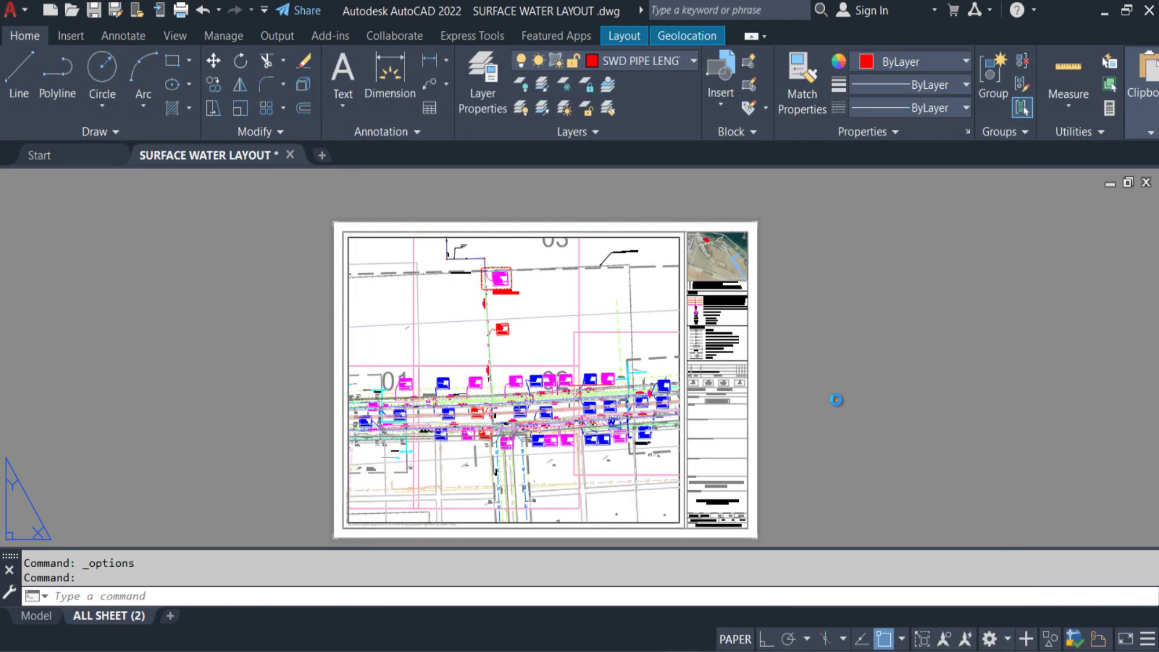
Check the status of MIRFA SURFACE WATER LAYOUT.ctb among the layout's plot style tables, and close the Plot dialog without plotting.
{"action": "key", "text": "ctrl+p"}
{"action": "left_click", "coordinate": [827, 137]}
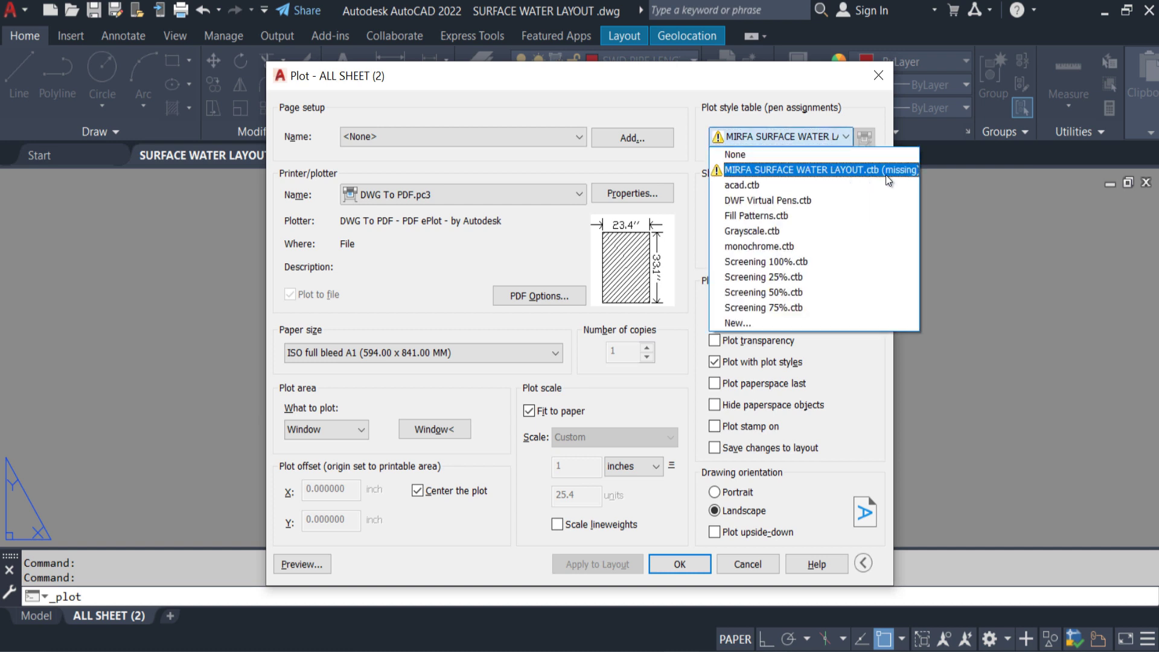
{"action": "left_click", "coordinate": [842, 136]}
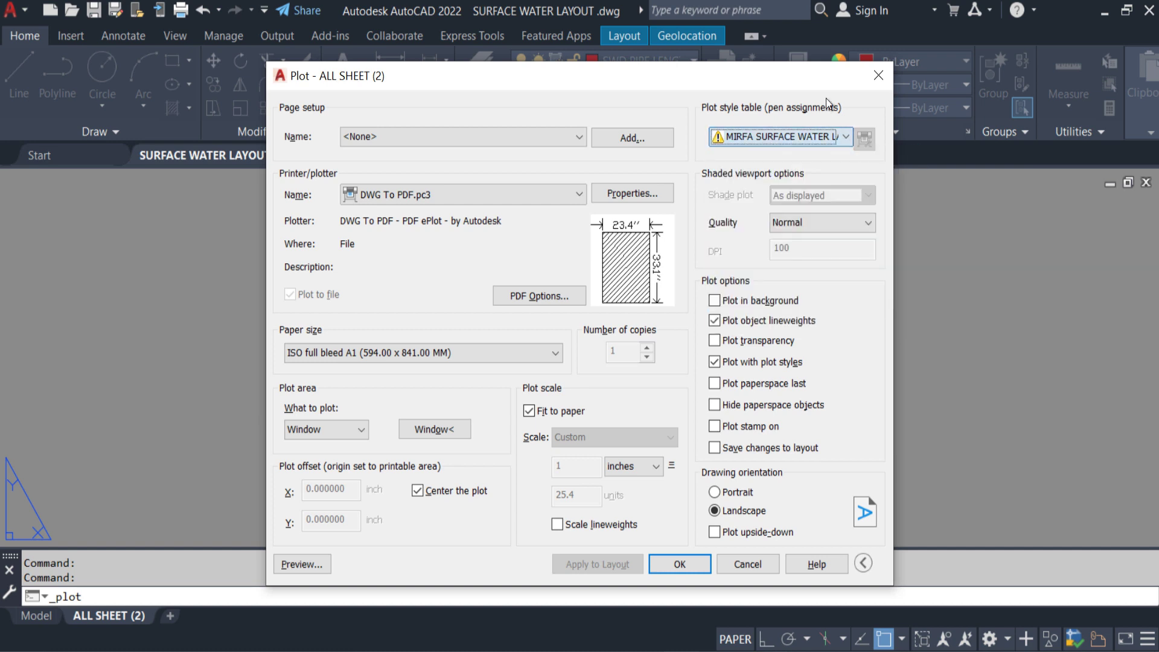
{"action": "left_click", "coordinate": [748, 564]}
Switch to File Explorer, copy MIRFA SURFACE WATER LAYOUT.ctb from the Road\Plot folder, and minimize the window.
{"action": "key", "text": "alt+Tab"}
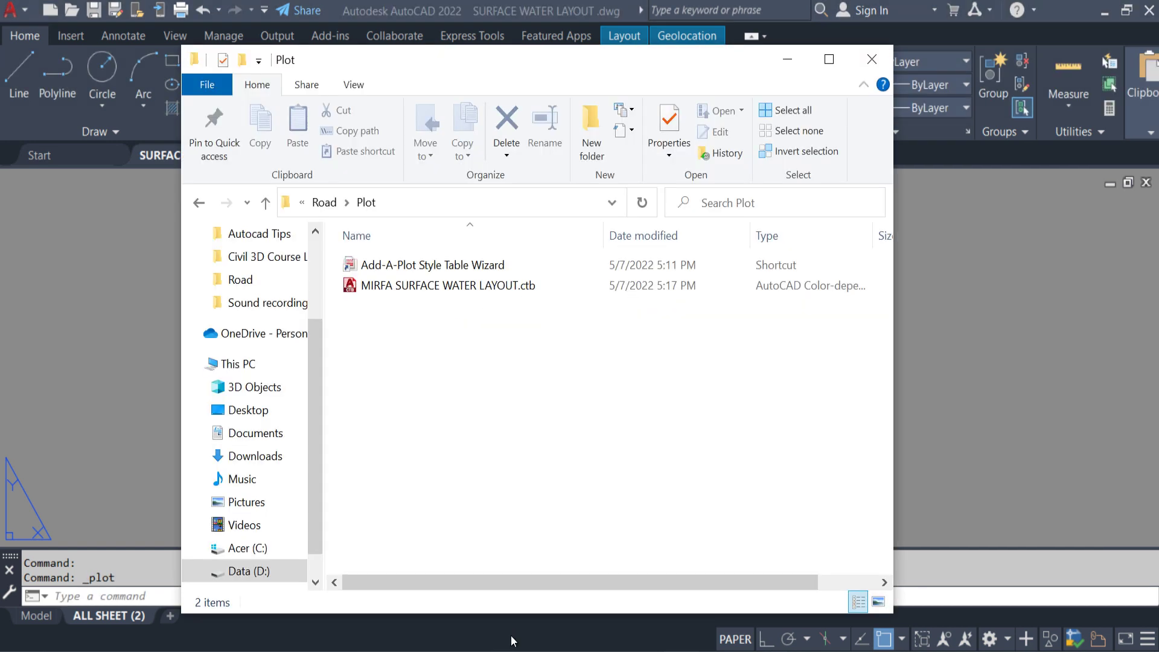
{"action": "right_click", "coordinate": [524, 287]}
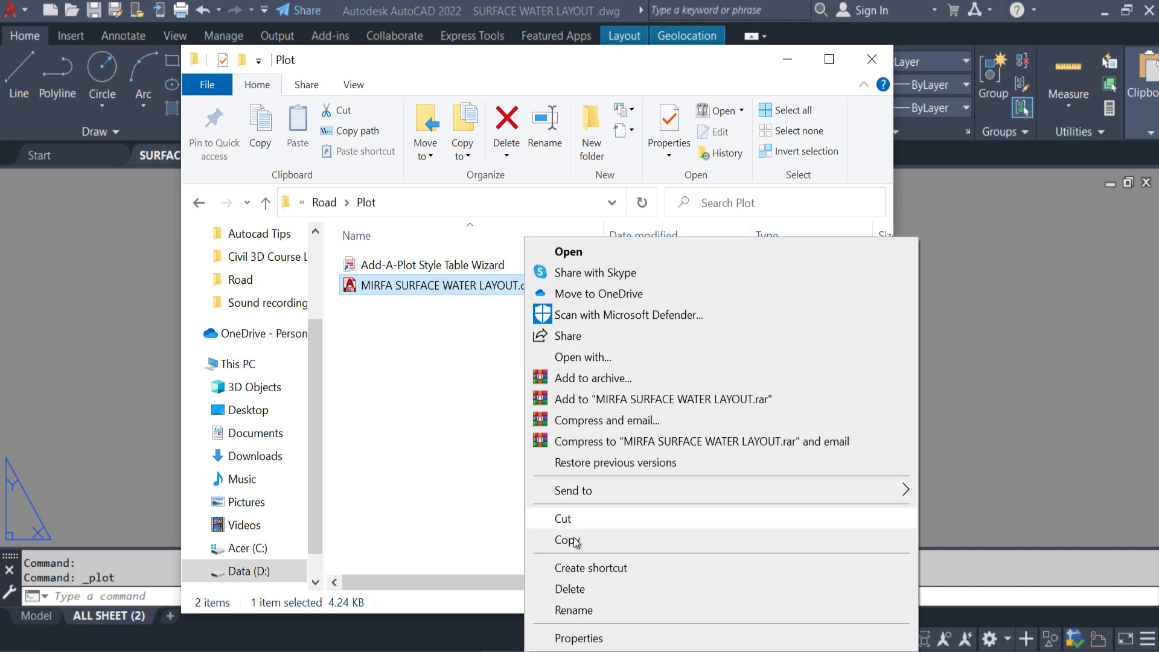
{"action": "left_click", "coordinate": [573, 539]}
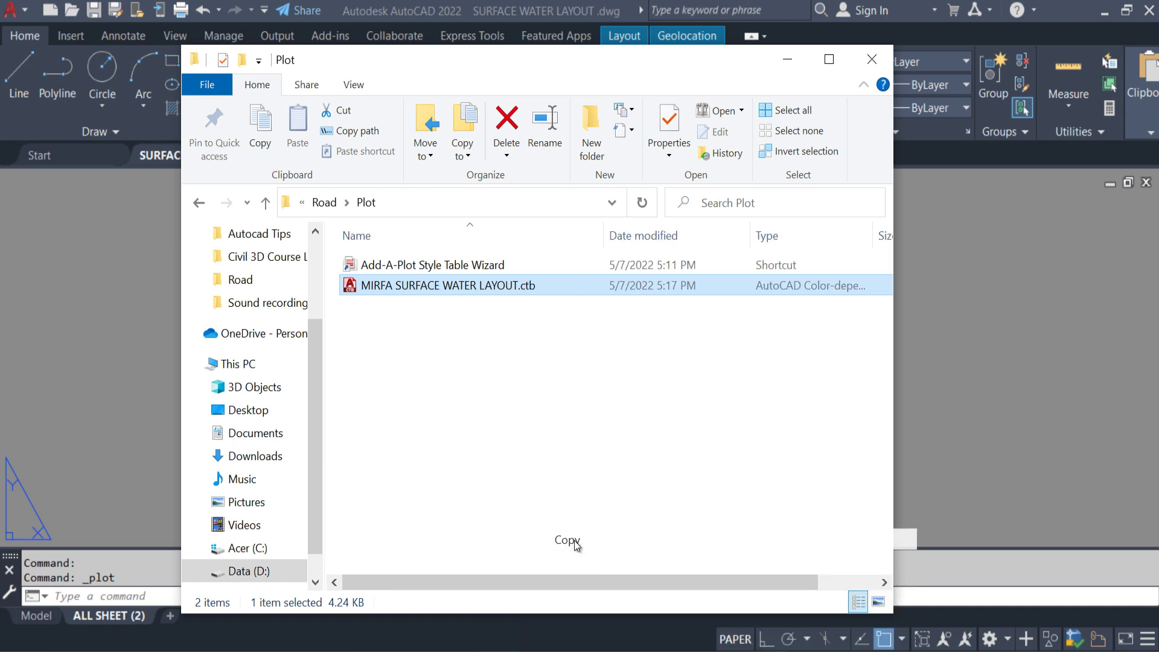
{"action": "left_click", "coordinate": [783, 63]}
Open the Plot Styles folder through AutoCAD's Manage Plot Styles command.
{"action": "left_click", "coordinate": [193, 393]}
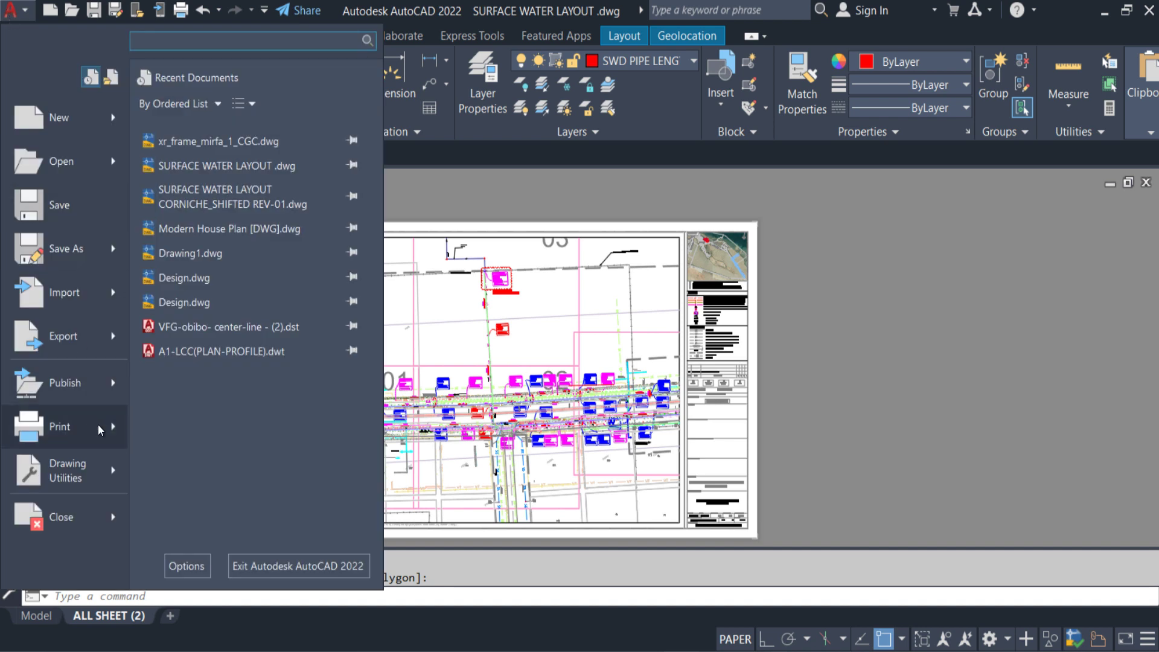
{"action": "mouse_move", "coordinate": [101, 430]}
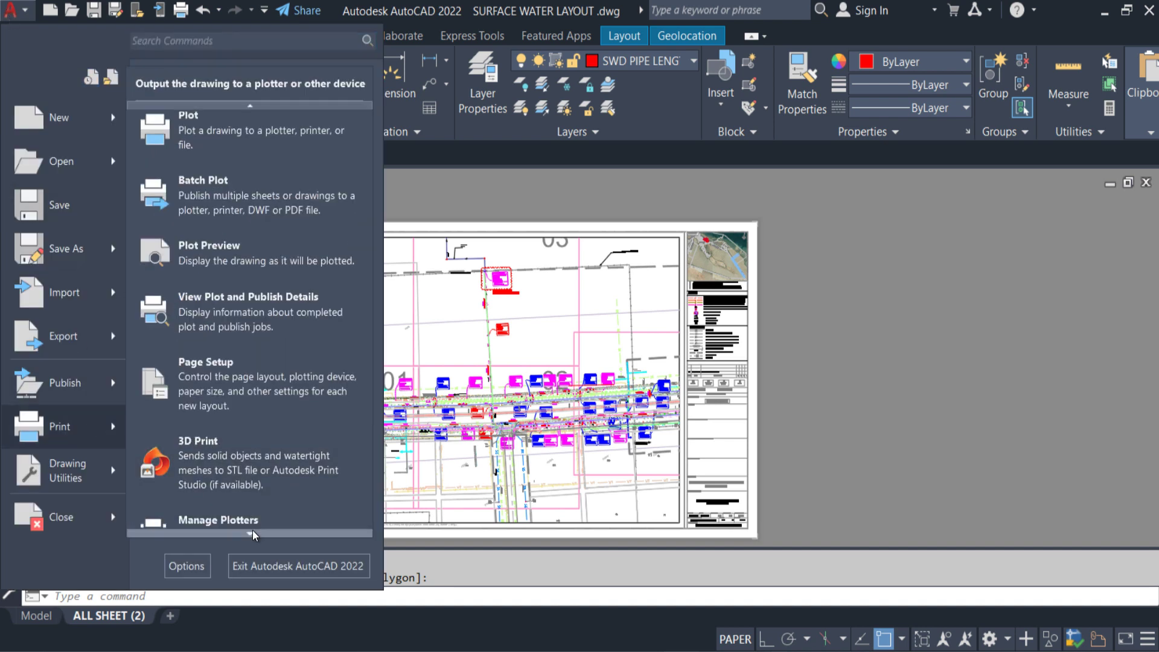
{"action": "mouse_move", "coordinate": [252, 530]}
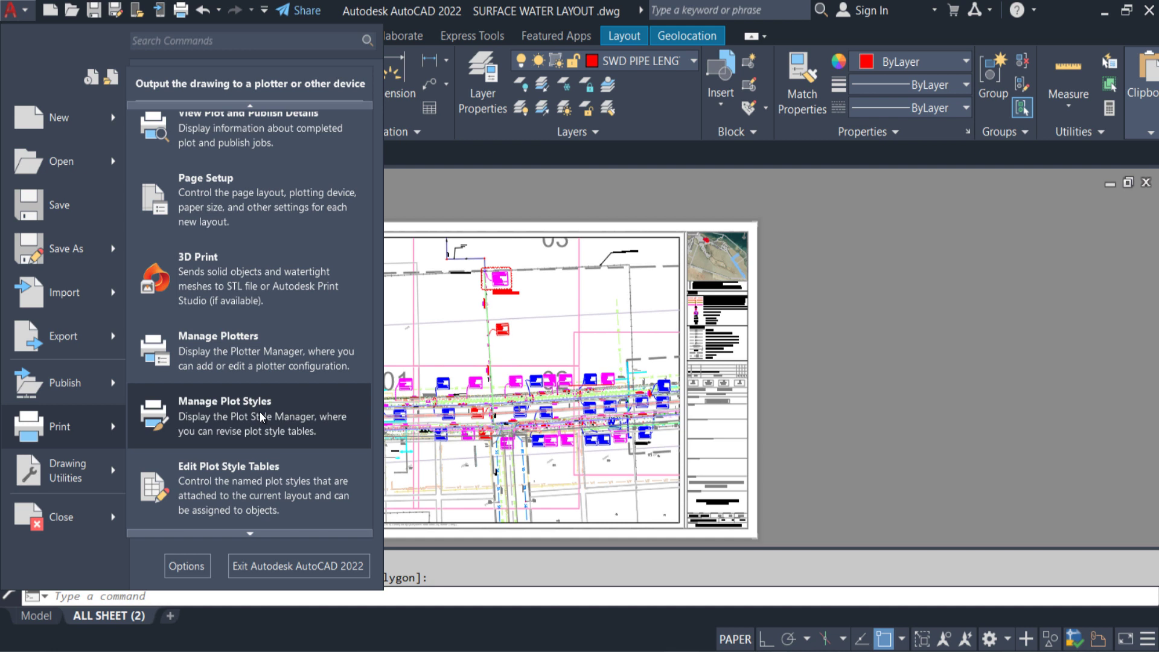
{"action": "left_click", "coordinate": [259, 411]}
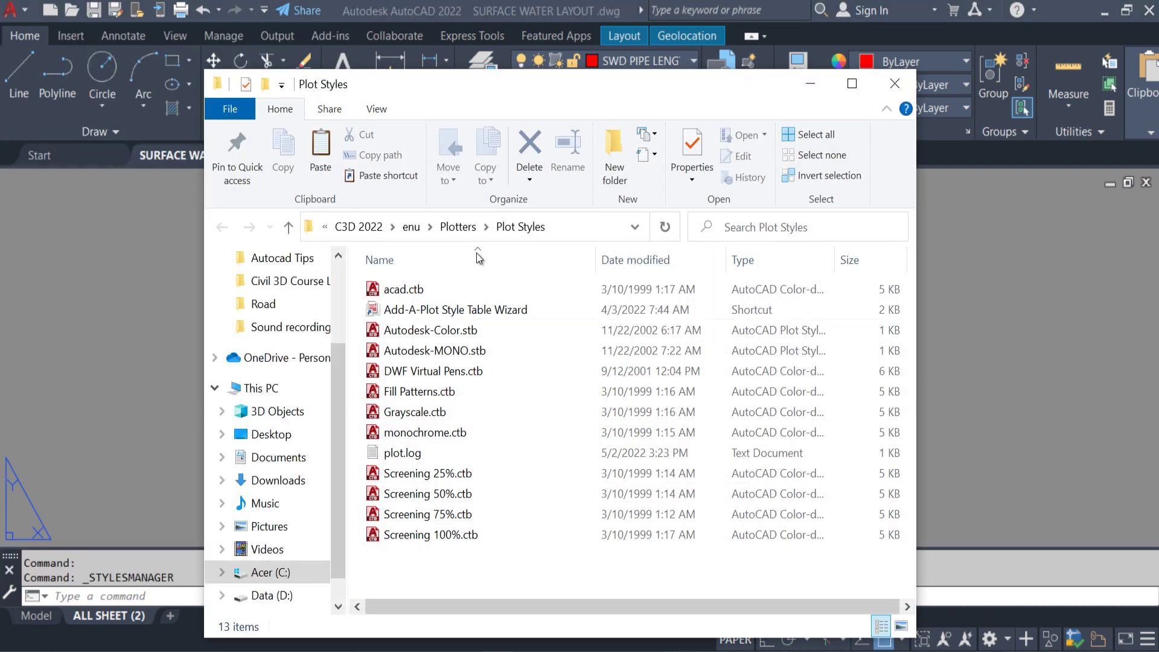
Paste the copied MIRFA SURFACE WATER LAYOUT.ctb into the Plot Styles folder, and return to the drawing.
{"action": "left_click_drag", "start_coordinate": [482, 83], "coordinate": [407, 15]}
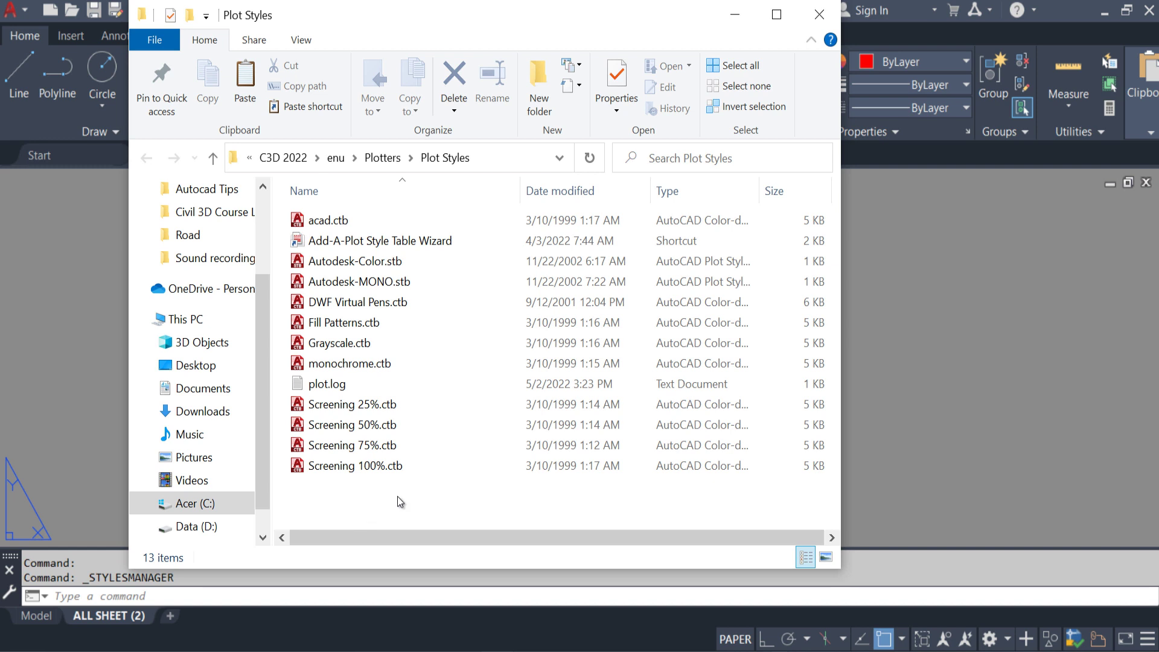
{"action": "left_click", "coordinate": [506, 158]}
{"action": "right_click", "coordinate": [371, 511]}
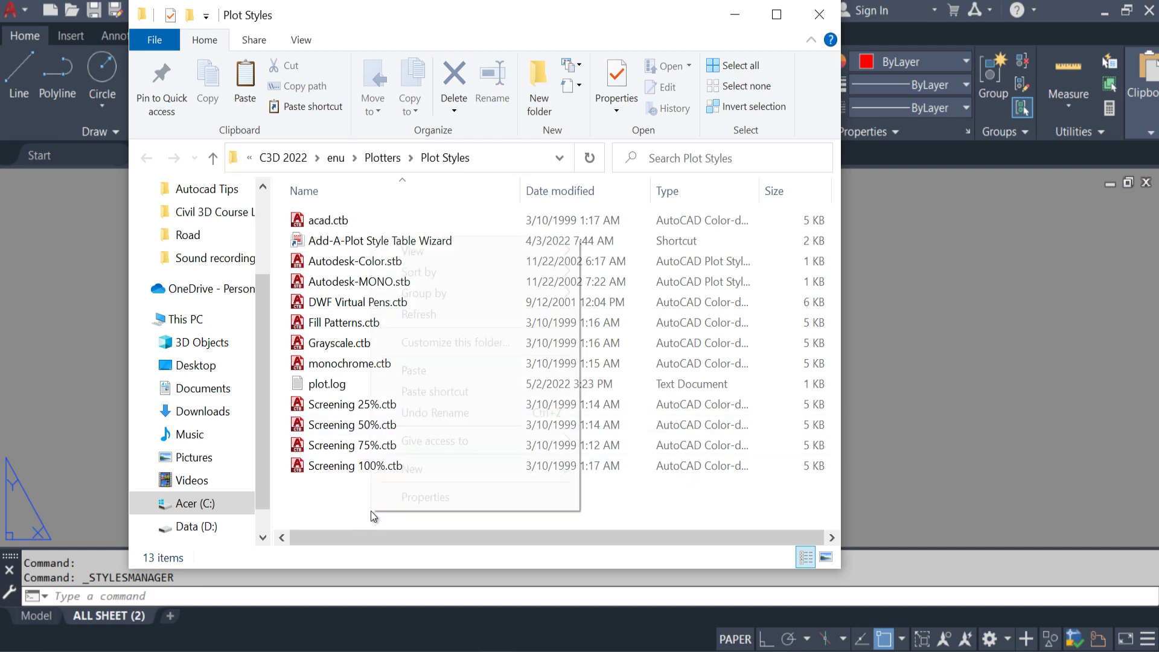
{"action": "left_click", "coordinate": [421, 369]}
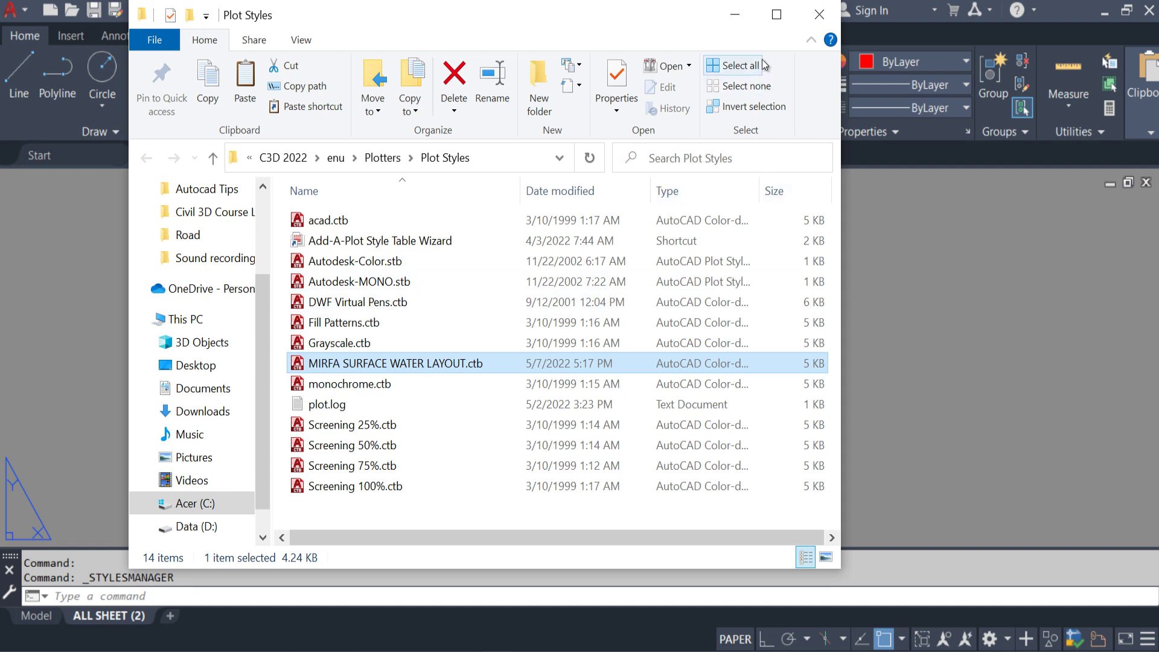
{"action": "left_click", "coordinate": [735, 15]}
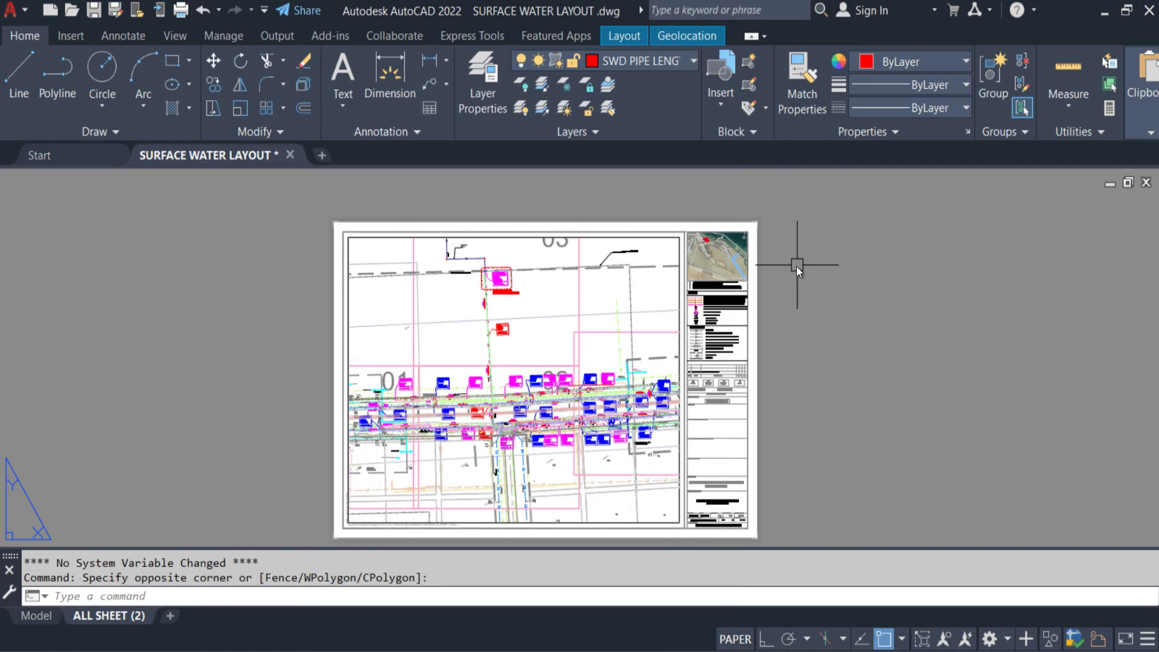
Verify in the Plot dialog whether MIRFA SURFACE WATER LAYOUT.ctb is available as a plot style table, and cancel plotting.
{"action": "key", "text": "ctrl+p"}
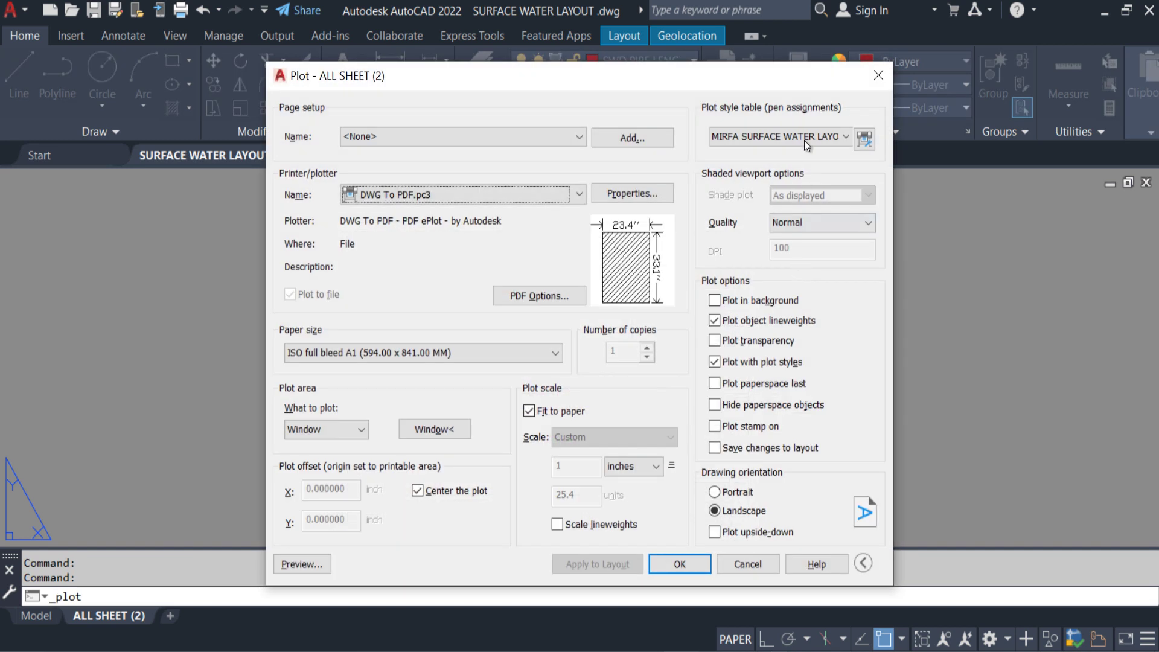
{"action": "left_click", "coordinate": [804, 140]}
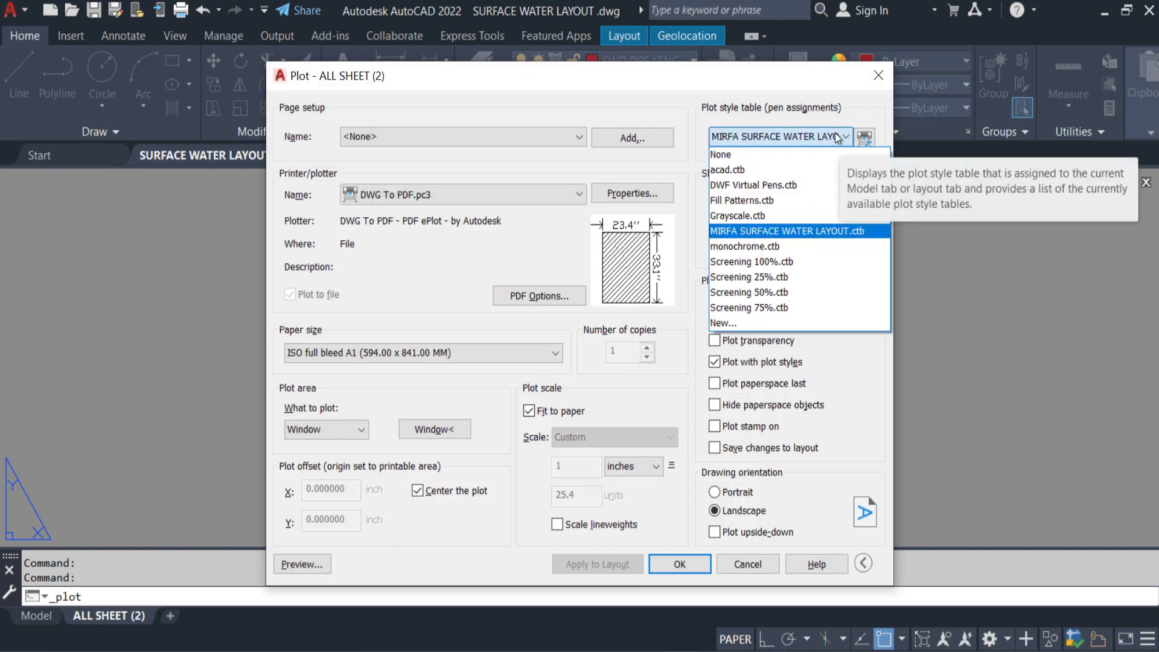
{"action": "left_click", "coordinate": [835, 136]}
{"action": "left_click", "coordinate": [814, 137]}
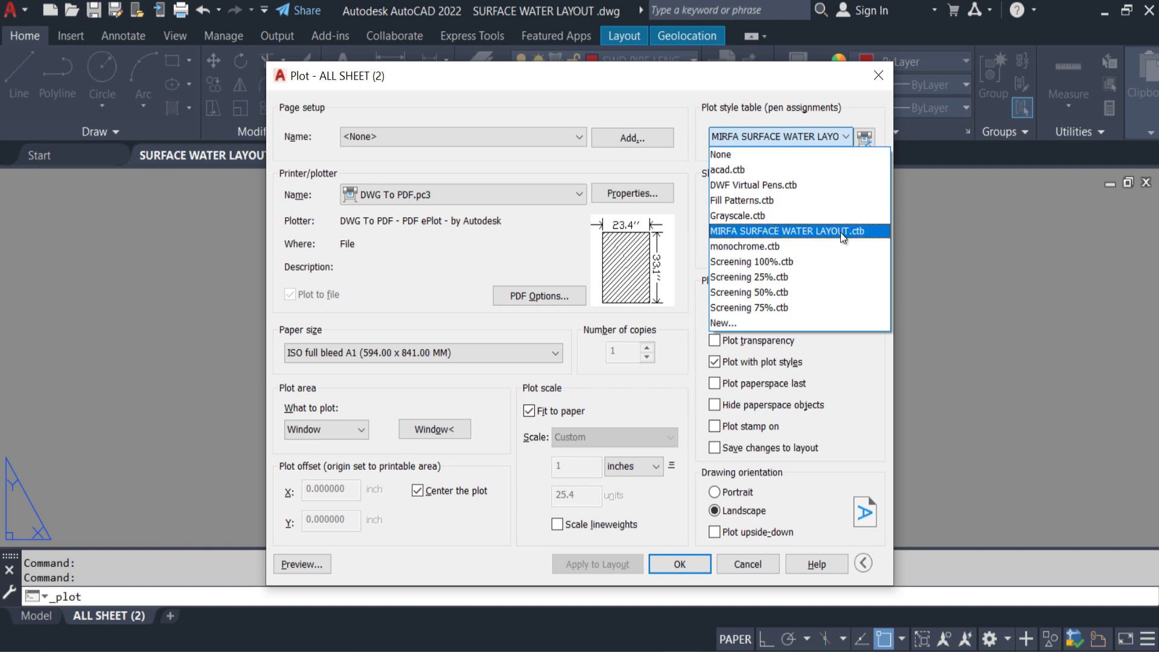
{"action": "left_click", "coordinate": [1006, 218]}
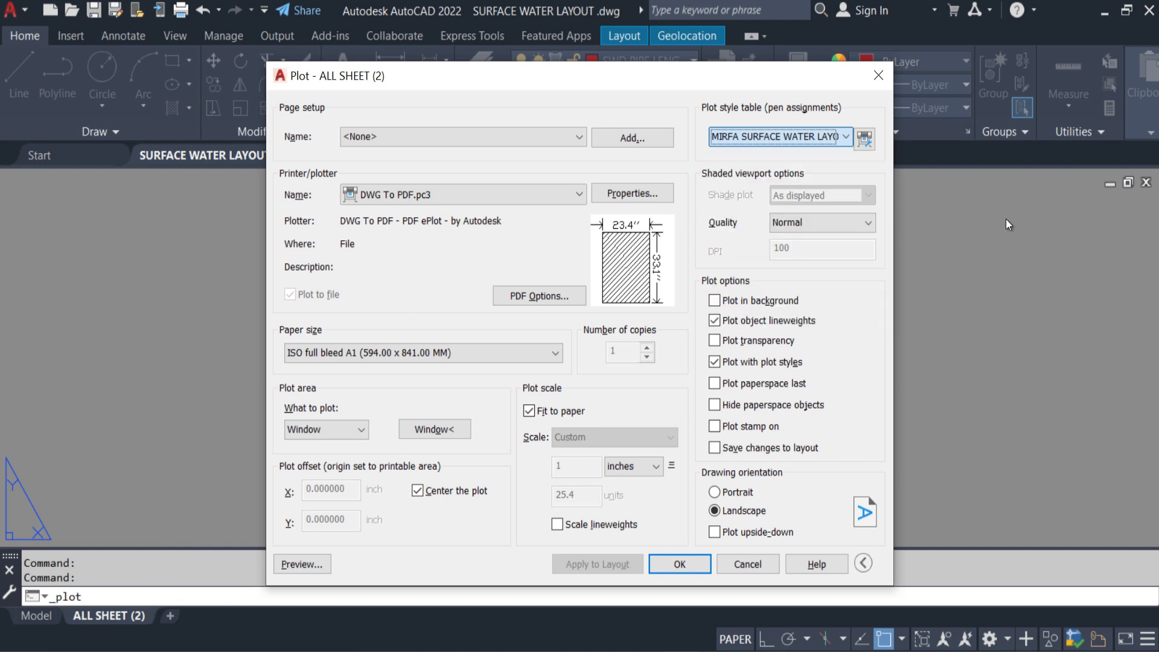
{"action": "left_click", "coordinate": [744, 566]}
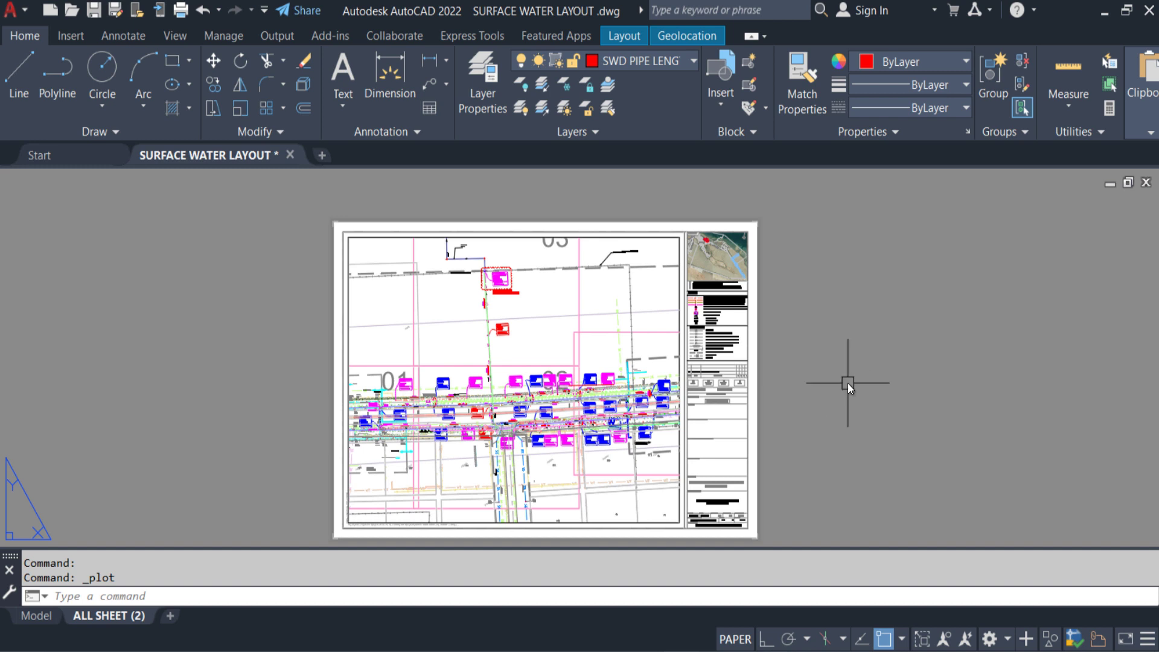
{"action": "double_click", "coordinate": [848, 382]}
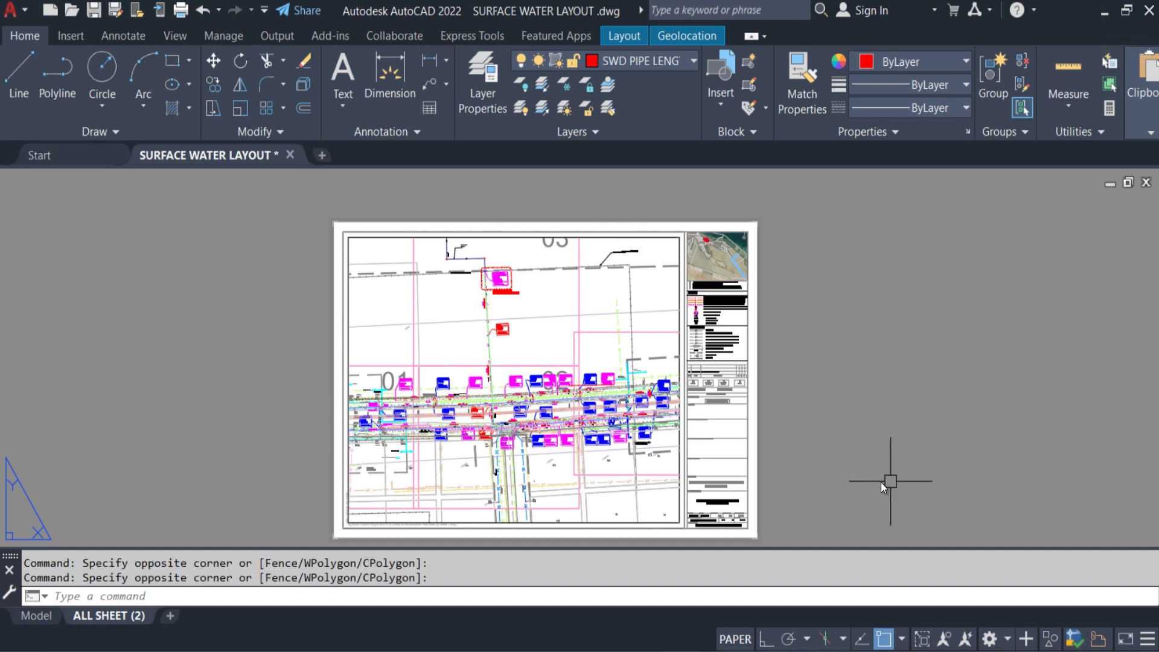